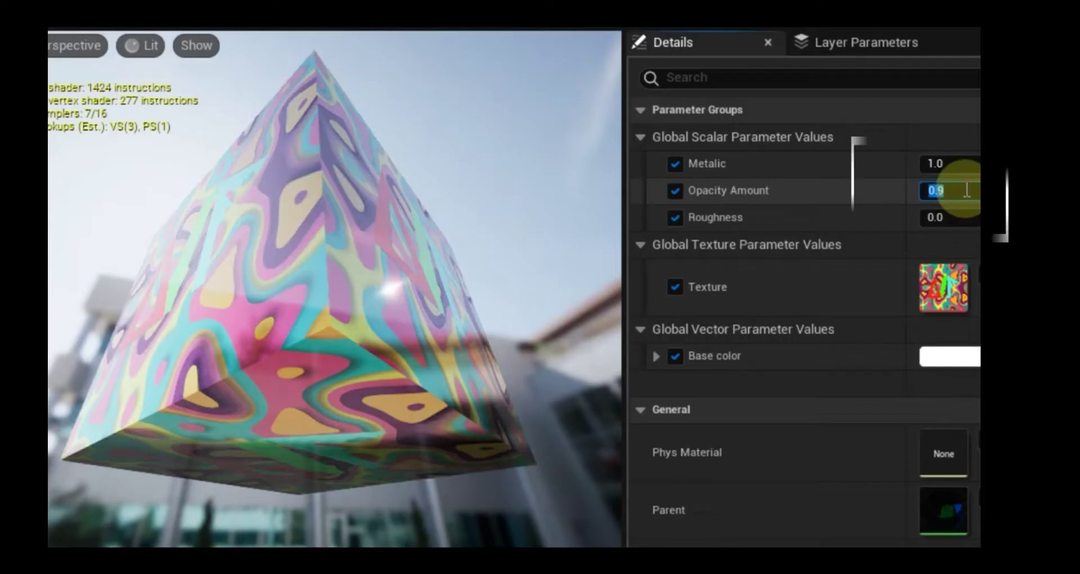
Test the material instance's Opacity Amount at 0.4, 0.2, 0.15, 0, 0.25, 0.5 and 0.75, ending at 1
text(0.4)
key(Return)
text(0.2)
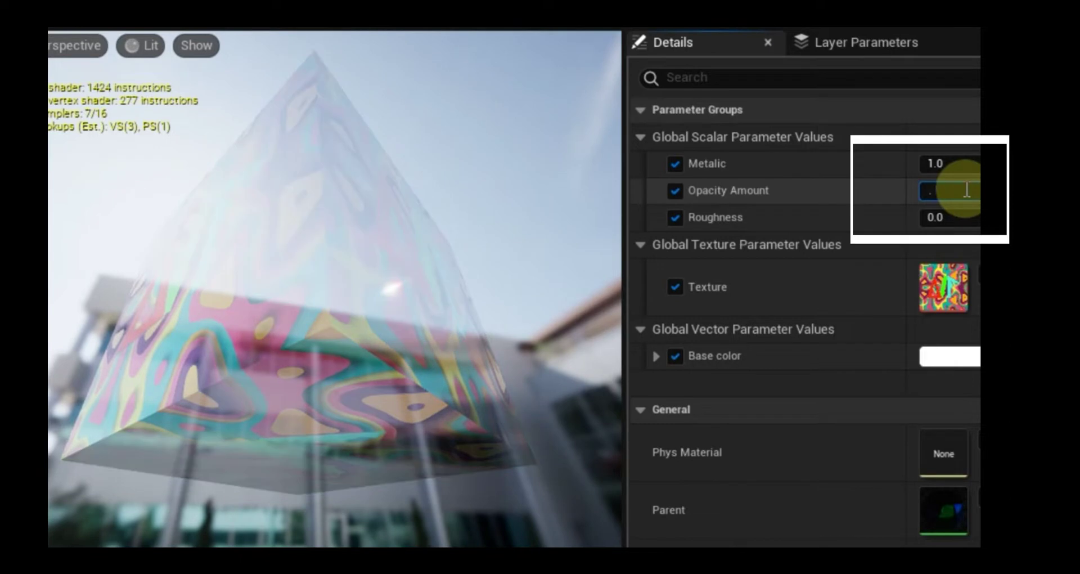
key(Return)
text(0.15)
key(Return)
text(0)
key(Return)
text(.25)
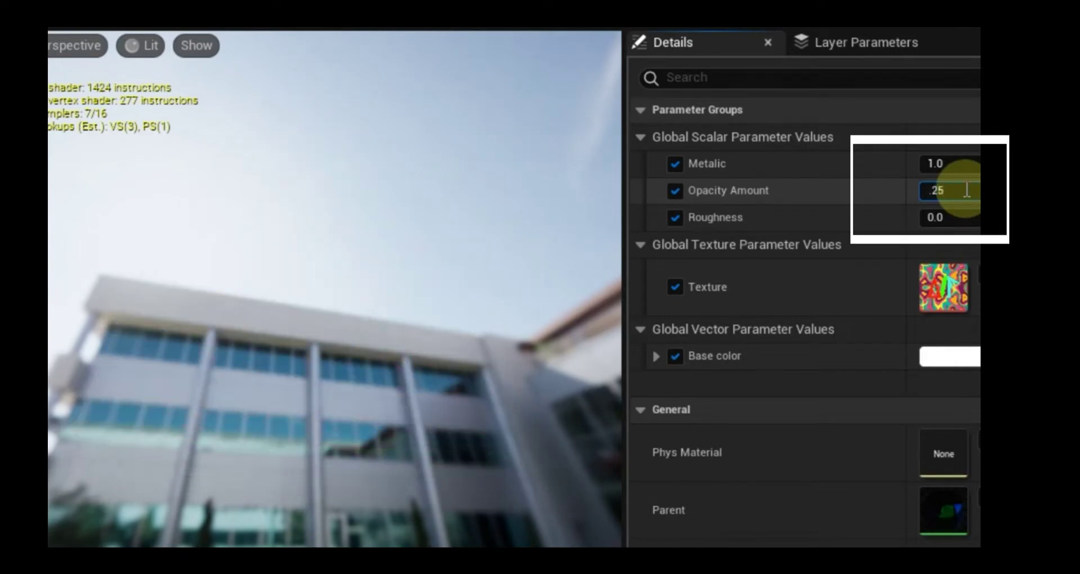
key(Return)
text(.5)
key(Return)
text(.75)
key(Return)
text(1)
key(Return)
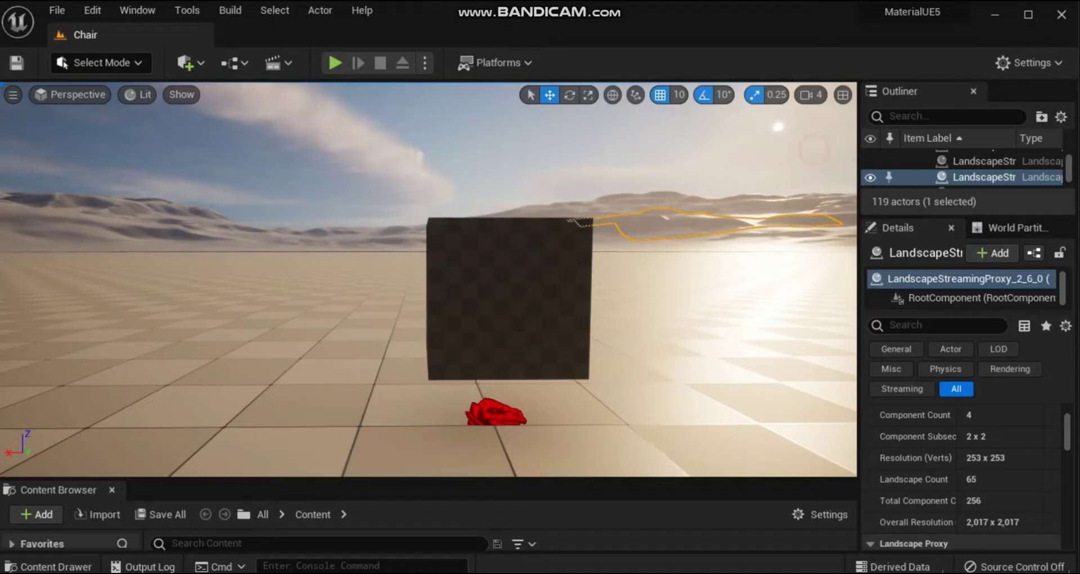
Create a new material named Transparency in the StarterContent Materials folder
click(622, 248)
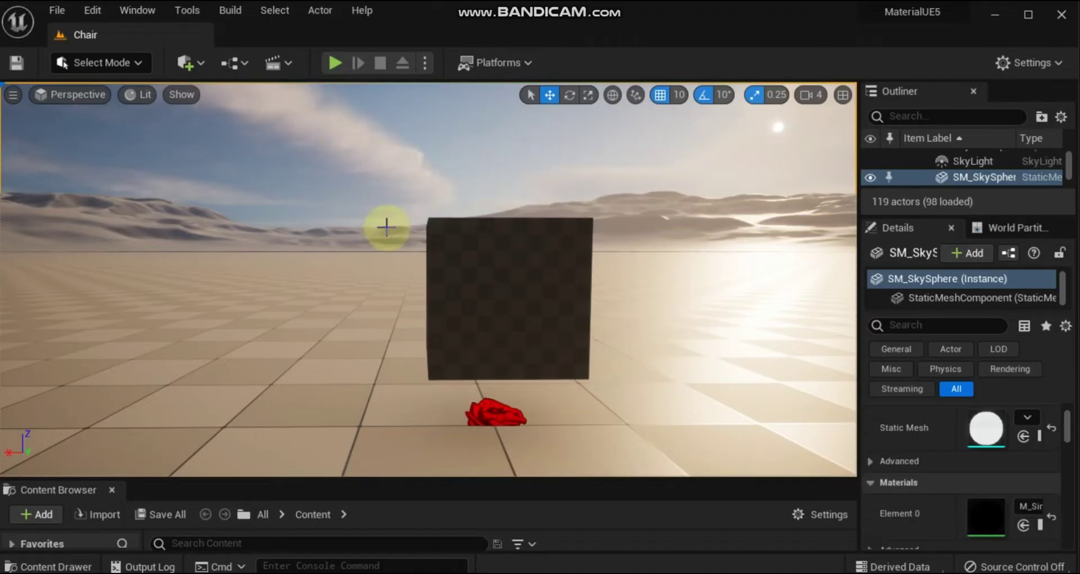
click(62, 565)
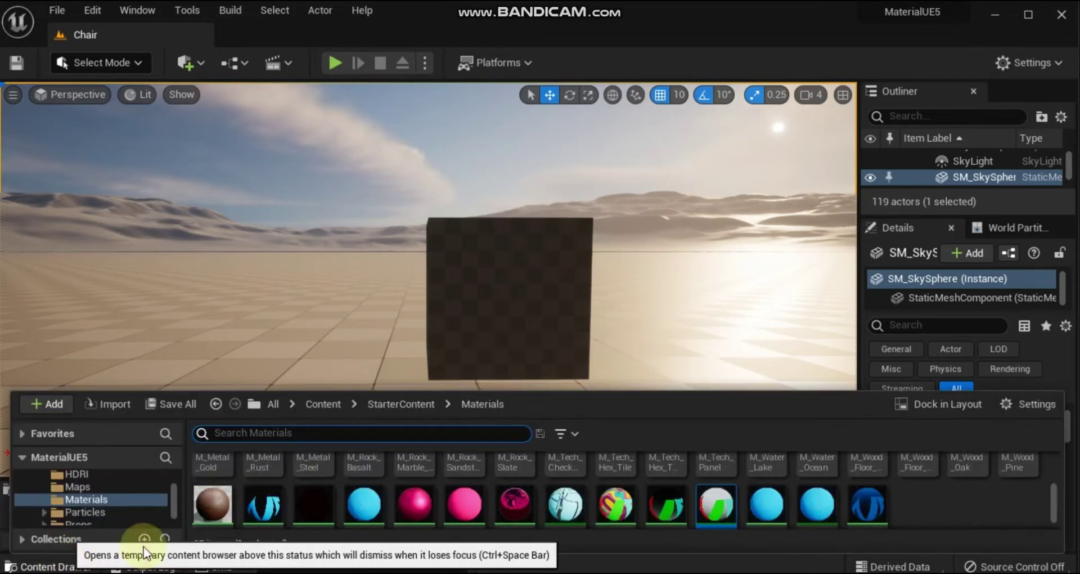
right_click(909, 495)
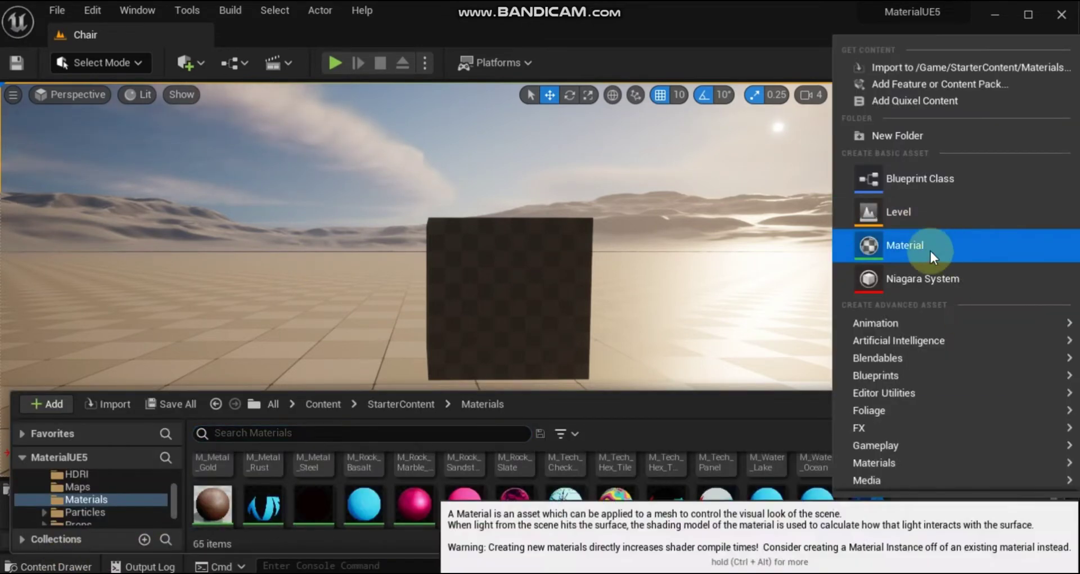
click(929, 249)
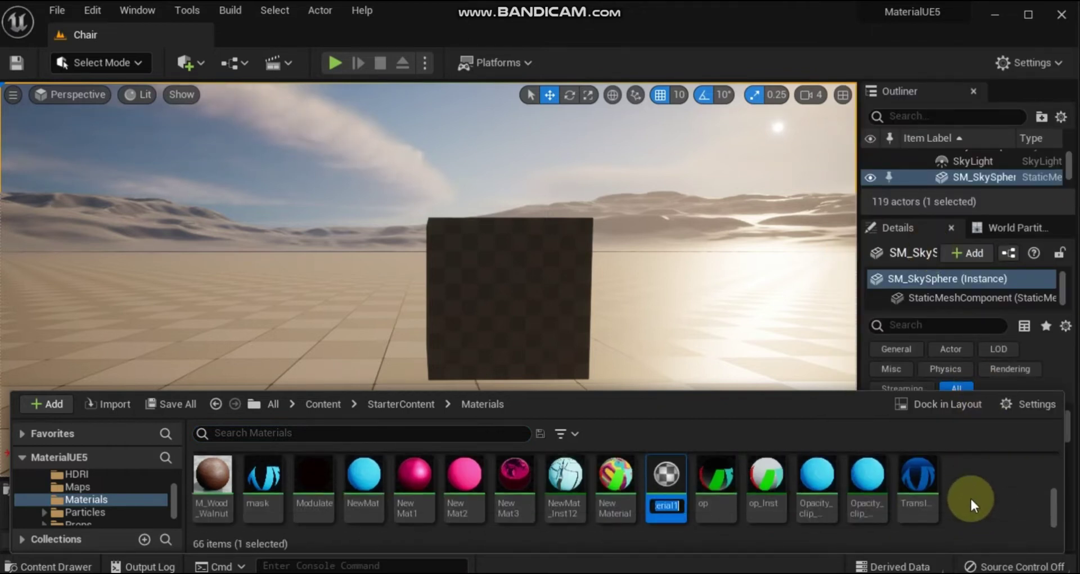
text(T)
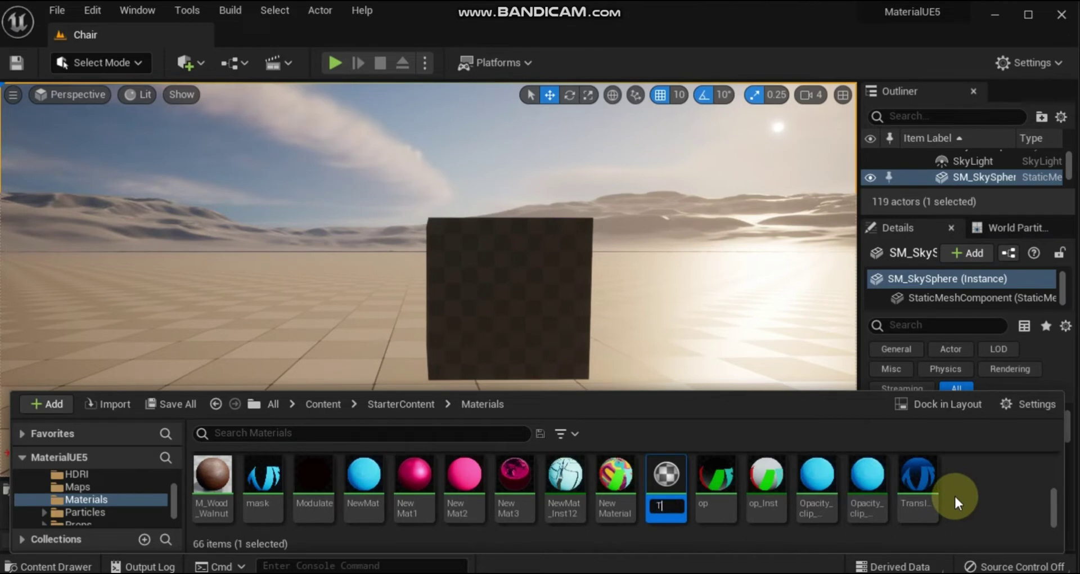
text(ransparency)
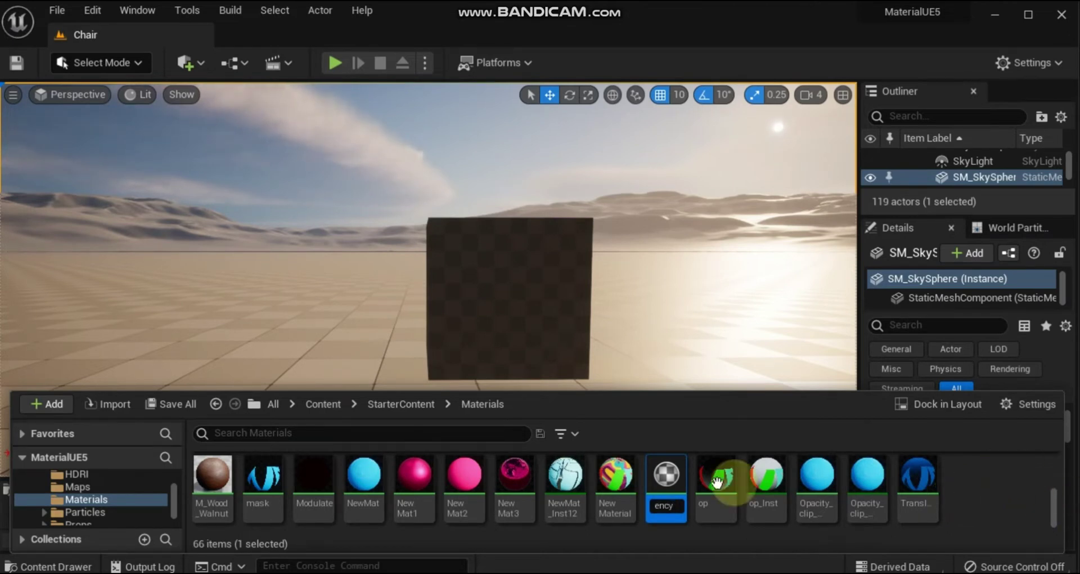
key(Return)
Open the Transparency material and add a Constant3Vector node with a Constant2Vector node below it
scroll(954, 509, down, 2)
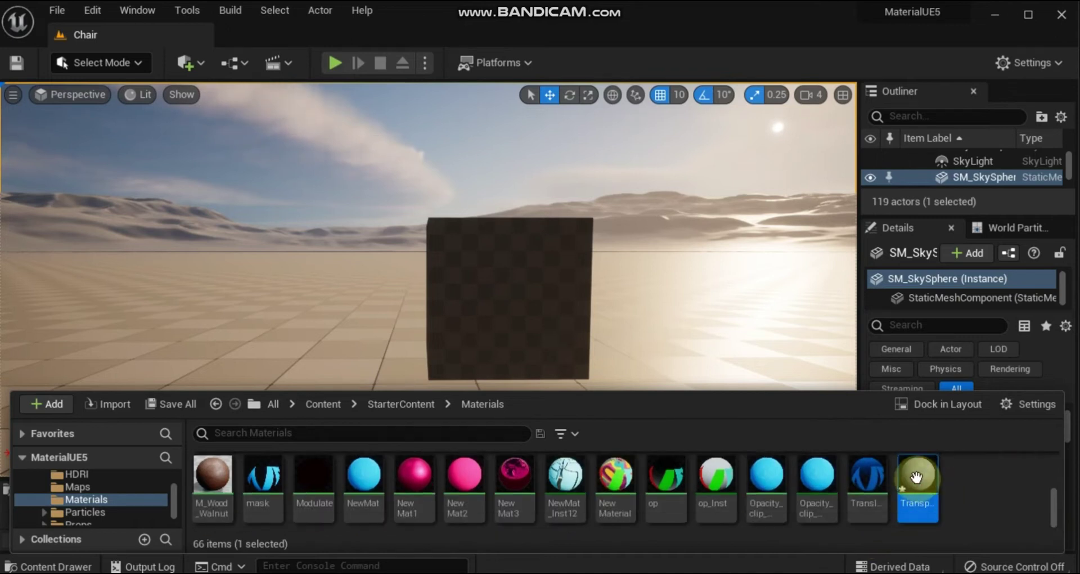
double_click(917, 479)
double_click(917, 478)
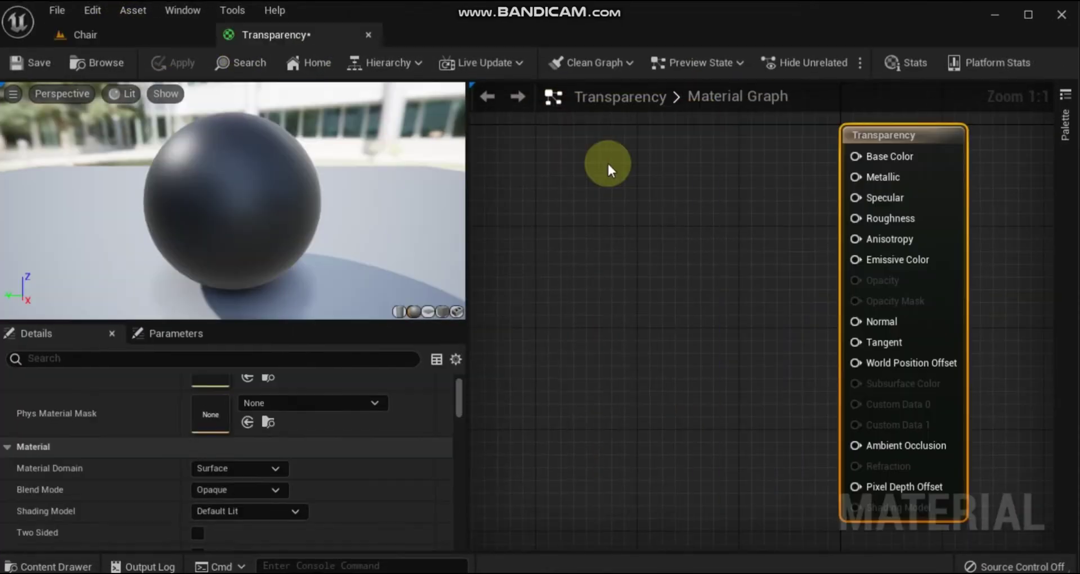
click(607, 161)
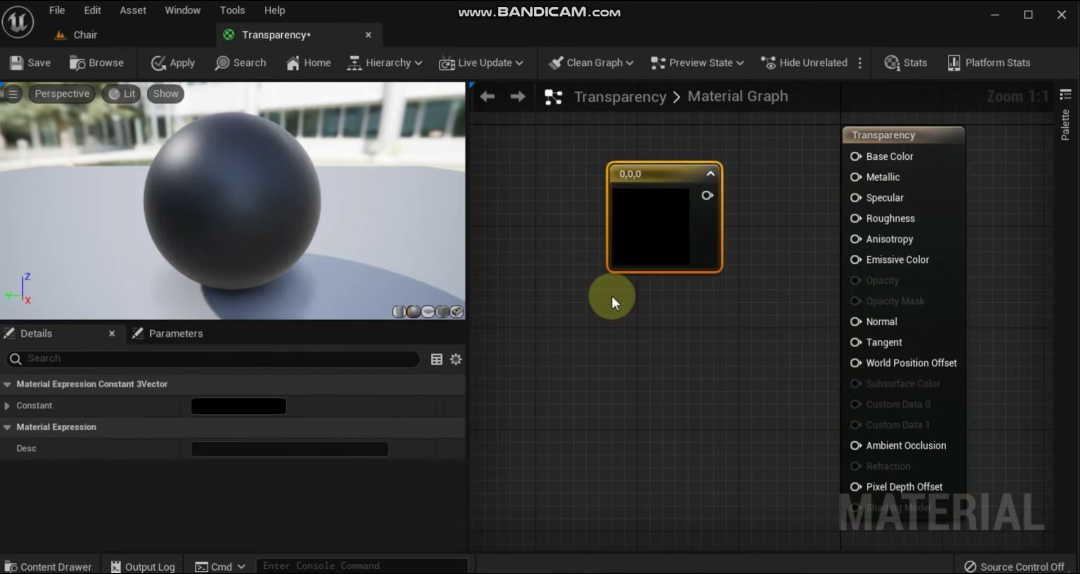
click(617, 298)
drag(670, 179, 610, 140)
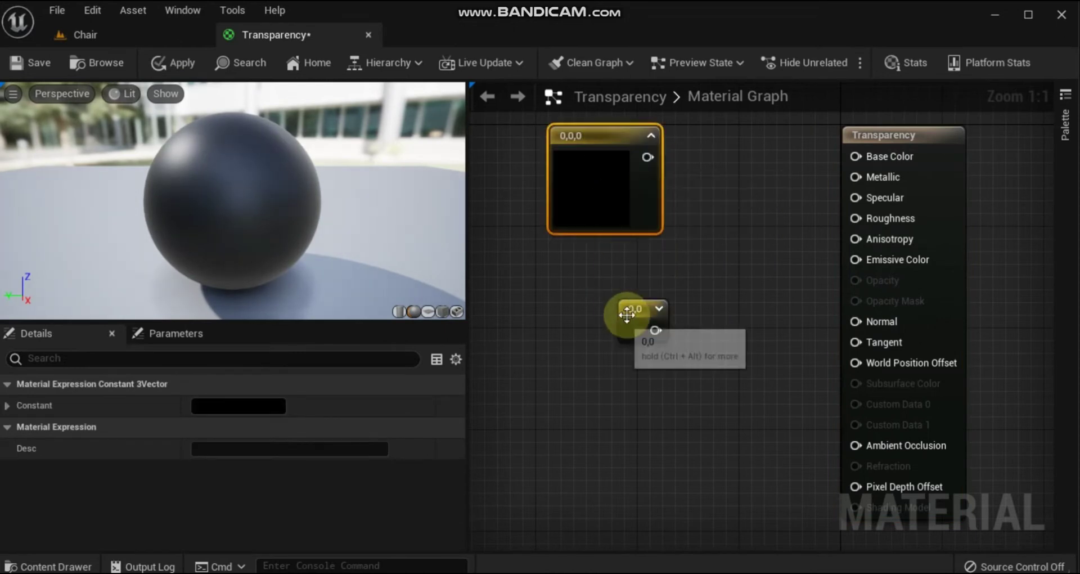
drag(646, 309, 591, 275)
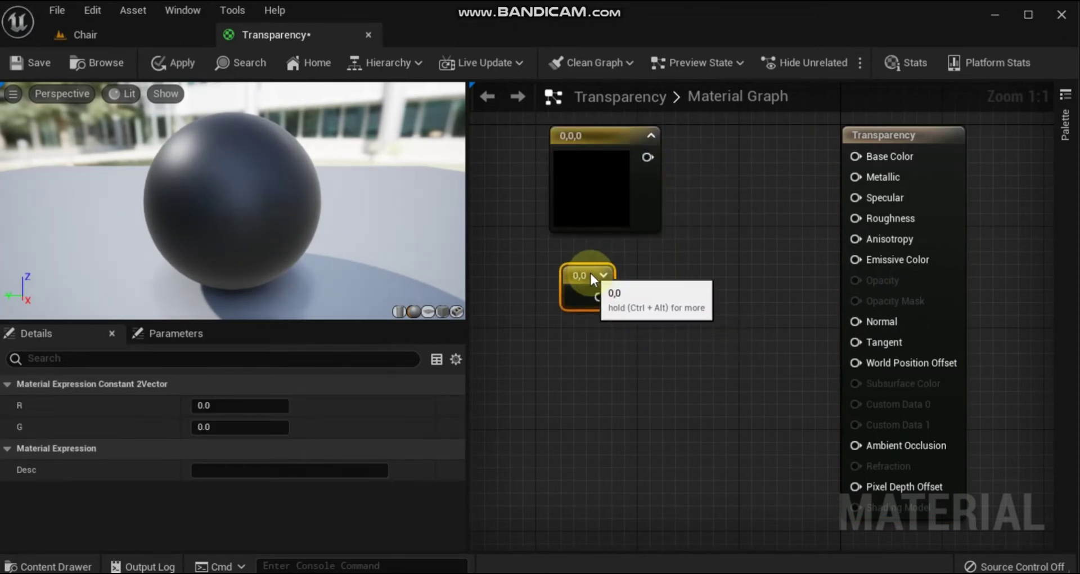
Convert the Constant3Vector node to a parameter named Basecolor
right_click(586, 133)
click(630, 165)
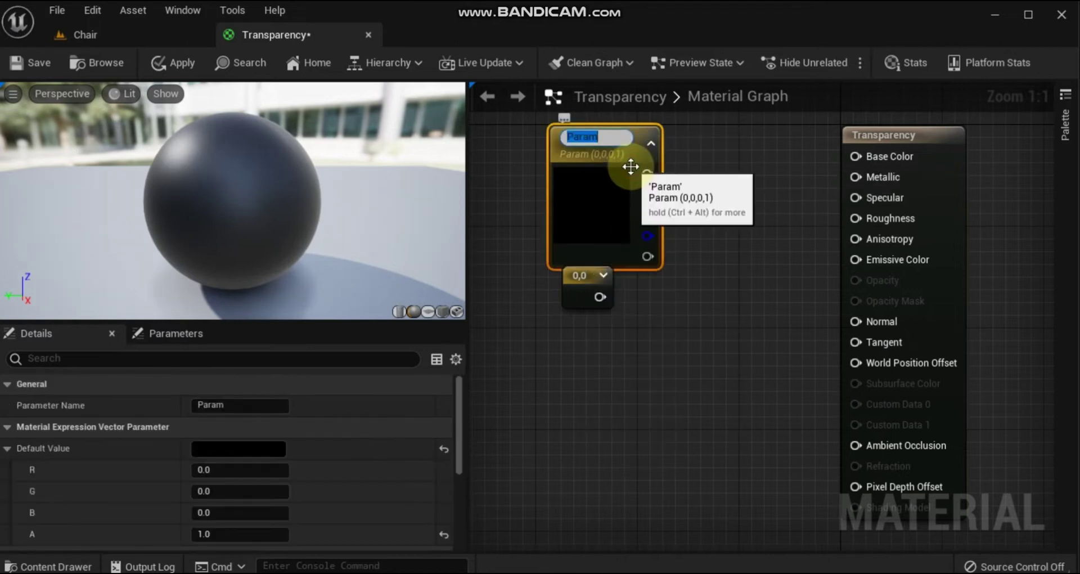
text(Basecolor)
key(Return)
Delete the Constant2Vector node below Basecolor
drag(584, 283, 585, 307)
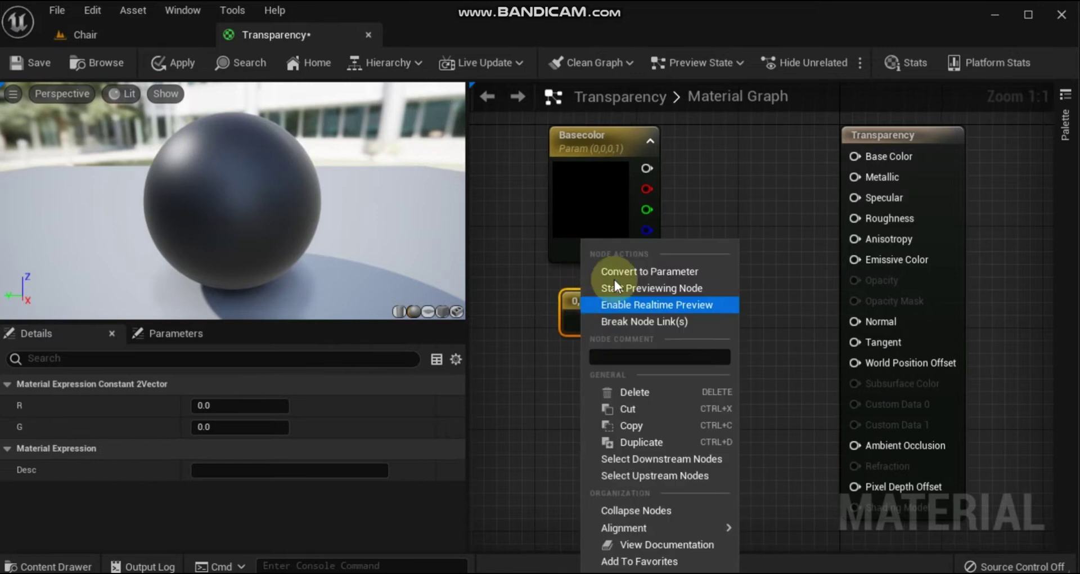
click(636, 269)
click(635, 270)
click(629, 310)
key(Delete)
Add a single Constant node below Basecolor and convert it to a parameter named Opacity amount
key(1)
click(624, 298)
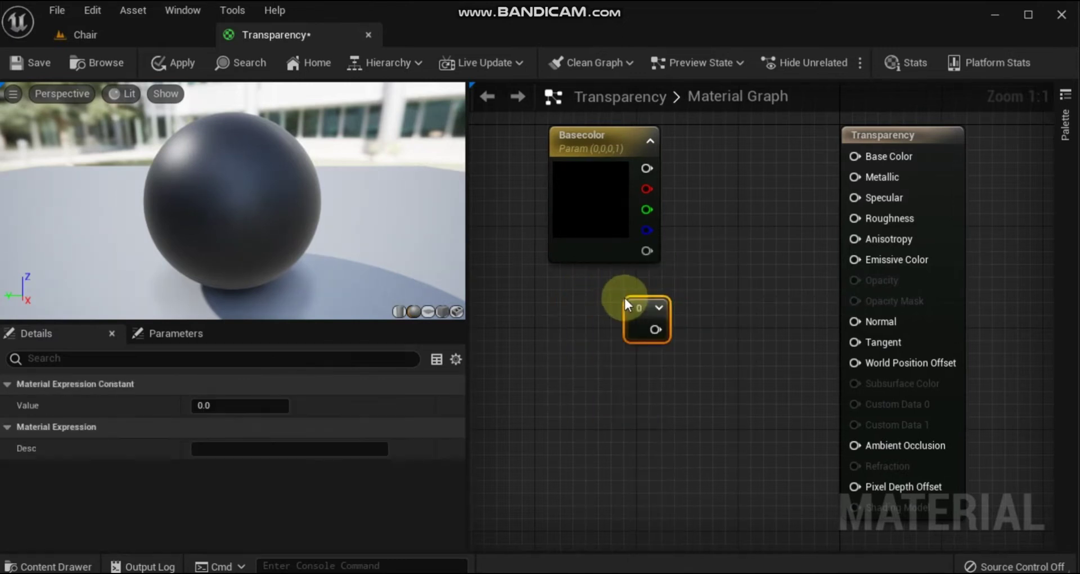
drag(625, 299, 589, 310)
right_click(609, 309)
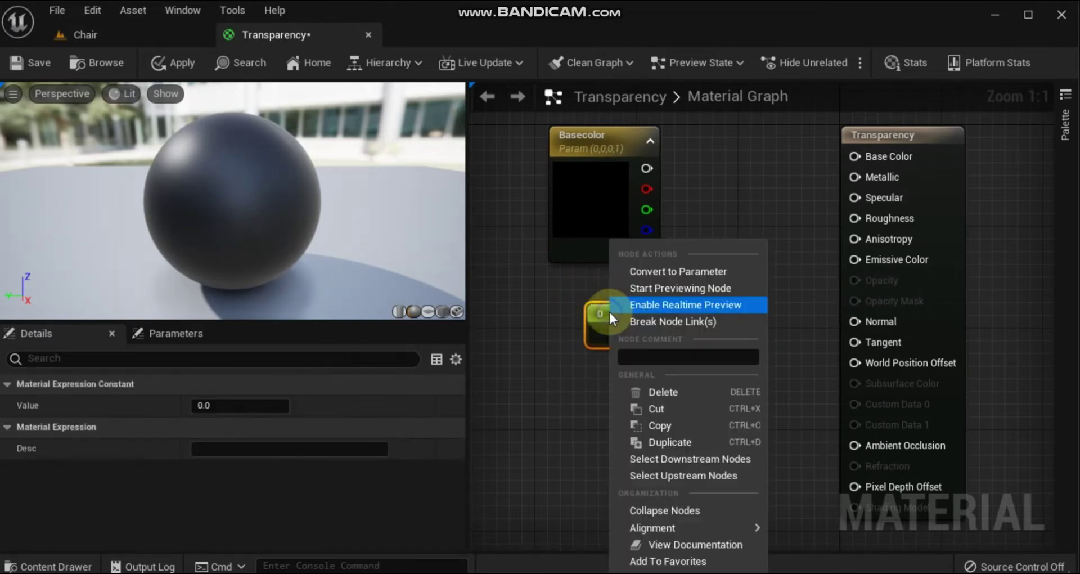
click(664, 271)
text(Opa)
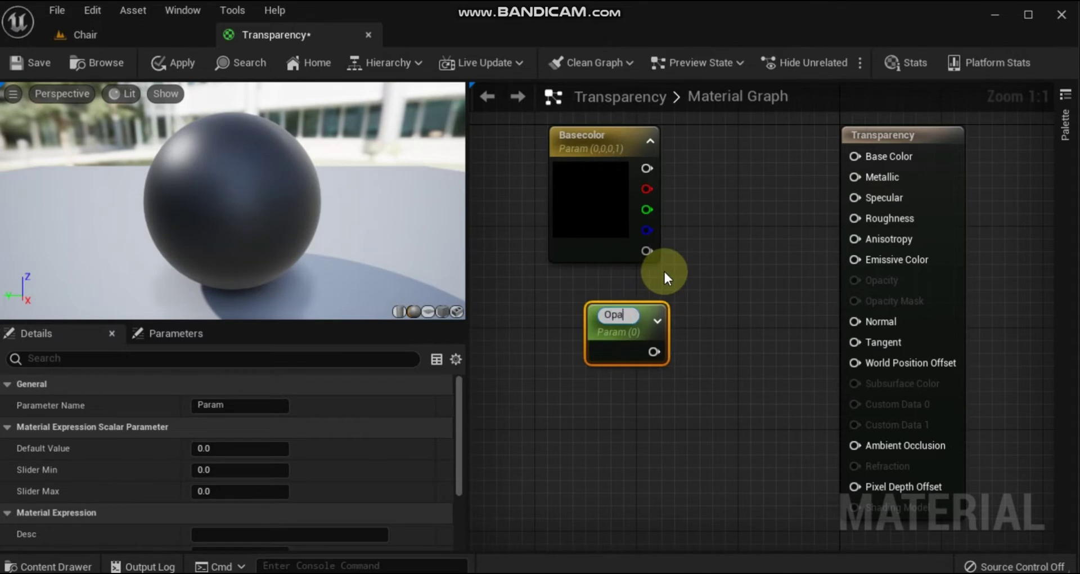
text(city amoun)
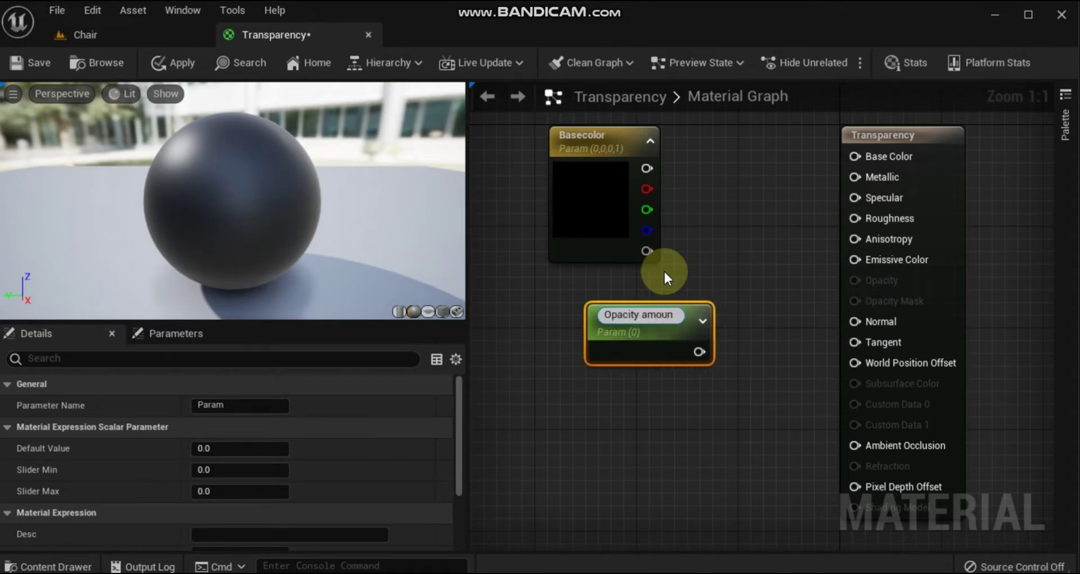
text(t)
key(Return)
Set the material's Blend Mode to Translucent
click(516, 434)
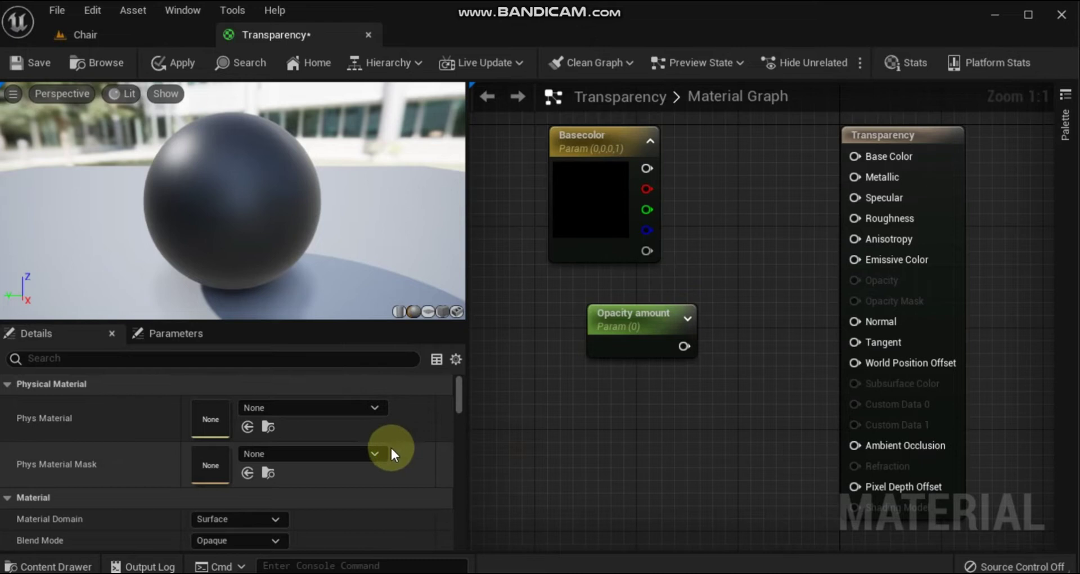
scroll(390, 446, down, 2)
click(270, 490)
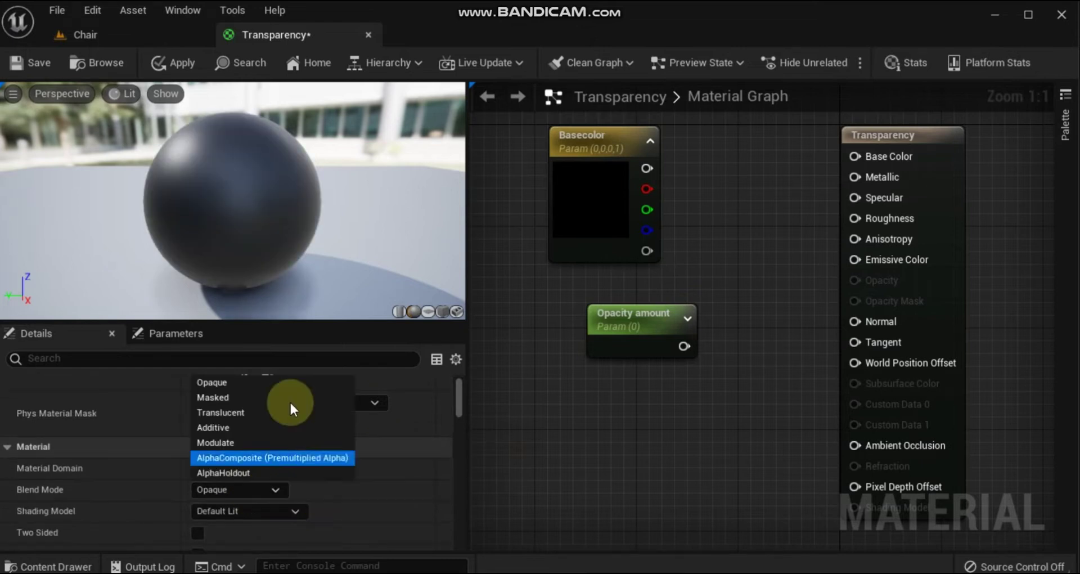
click(279, 413)
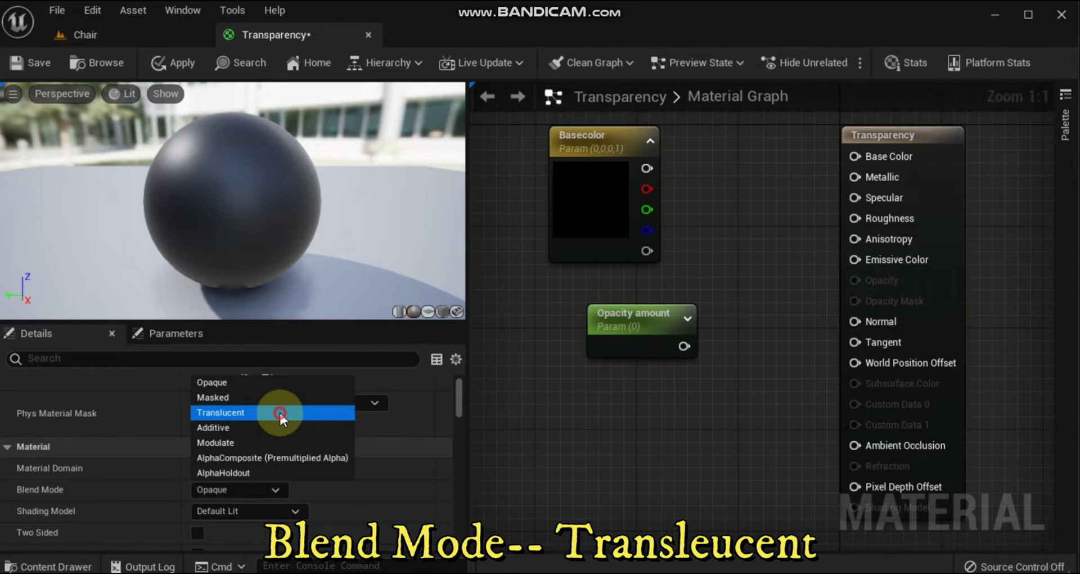
Align the Opacity amount node under Basecolor, then connect Basecolor to Base Color and Opacity amount to Opacity
drag(632, 311, 593, 297)
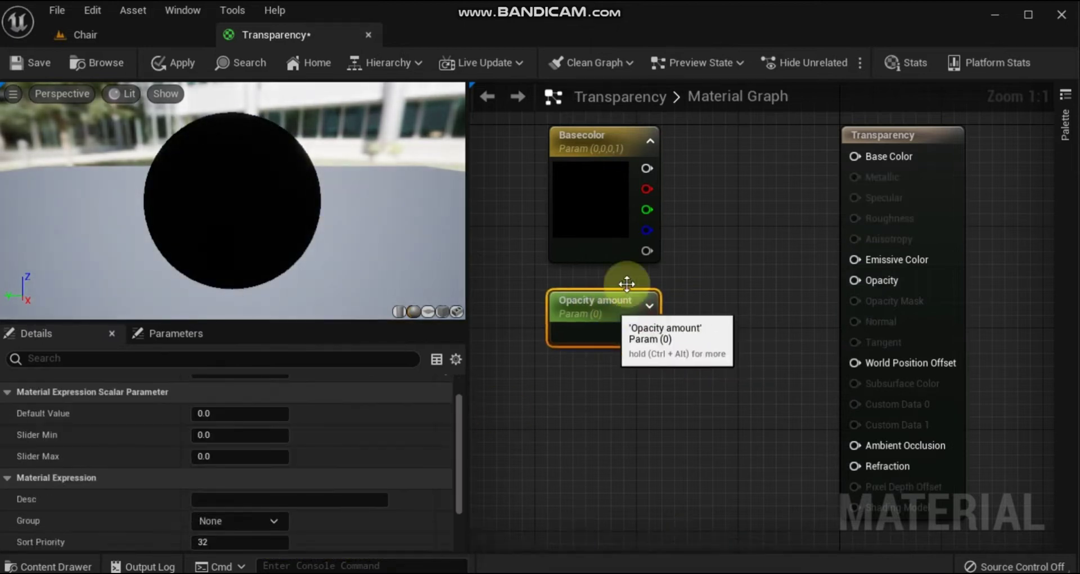
drag(647, 168, 857, 157)
drag(646, 333, 860, 280)
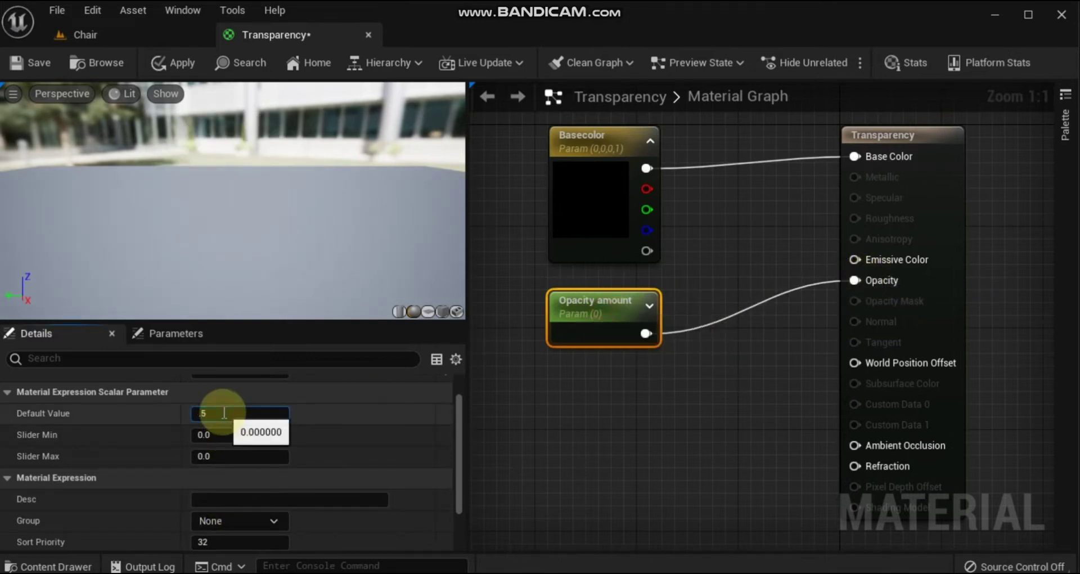
Set the Opacity amount's default value to 0.5 and its slider maximum to 1.0, and save the material
key(Return)
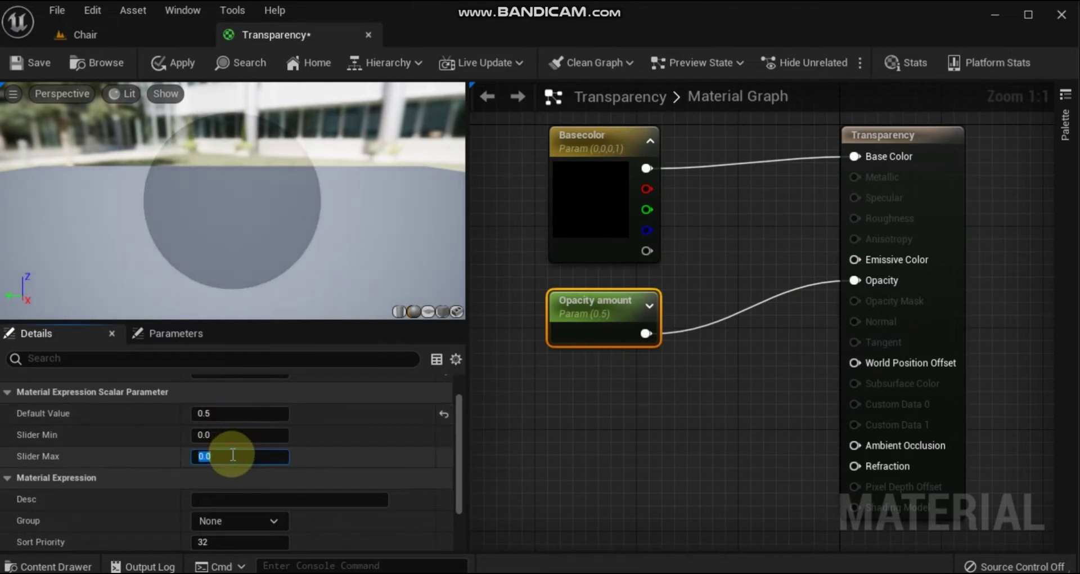
key(Return)
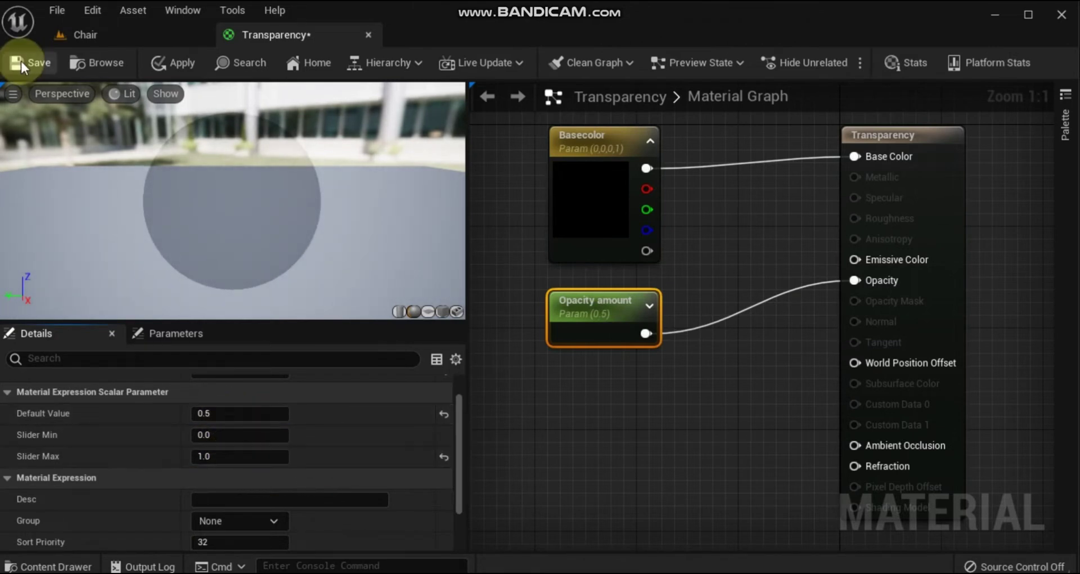
key(ctrl+s)
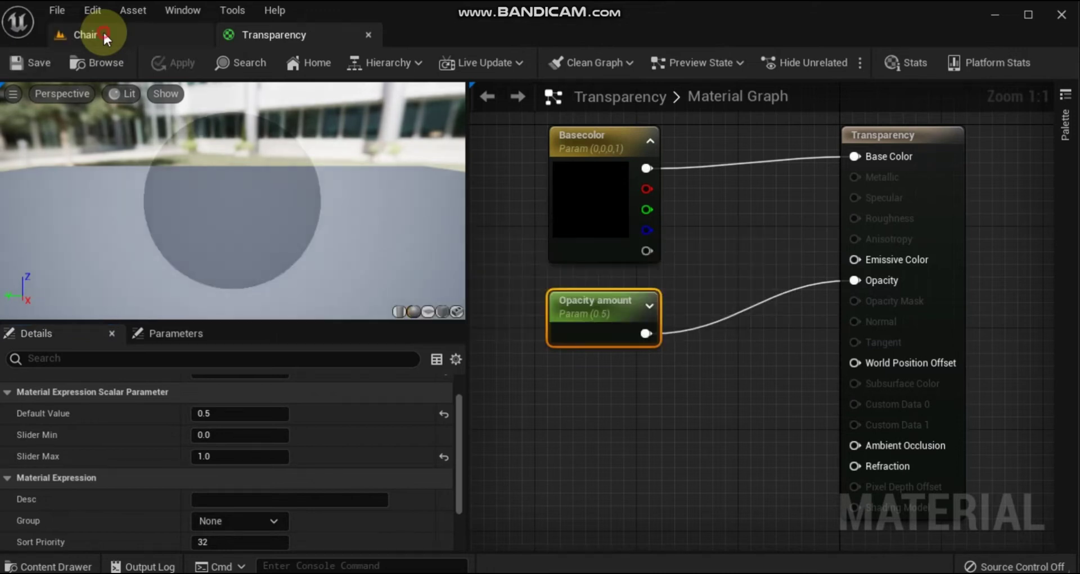
Create a material instance from the Transparency material in the Chair level's Materials folder and open it
click(103, 31)
click(48, 567)
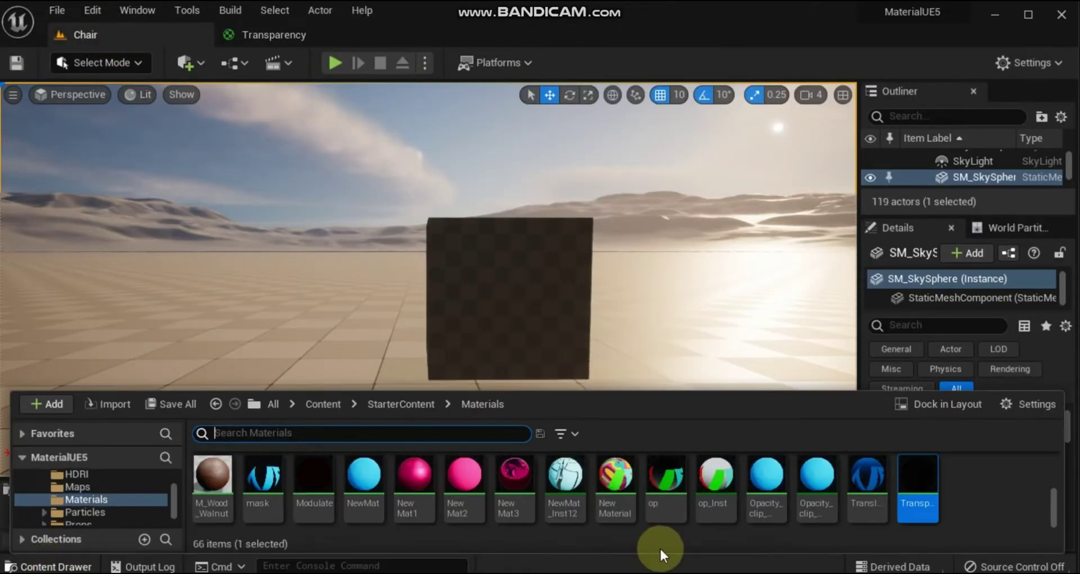
right_click(910, 472)
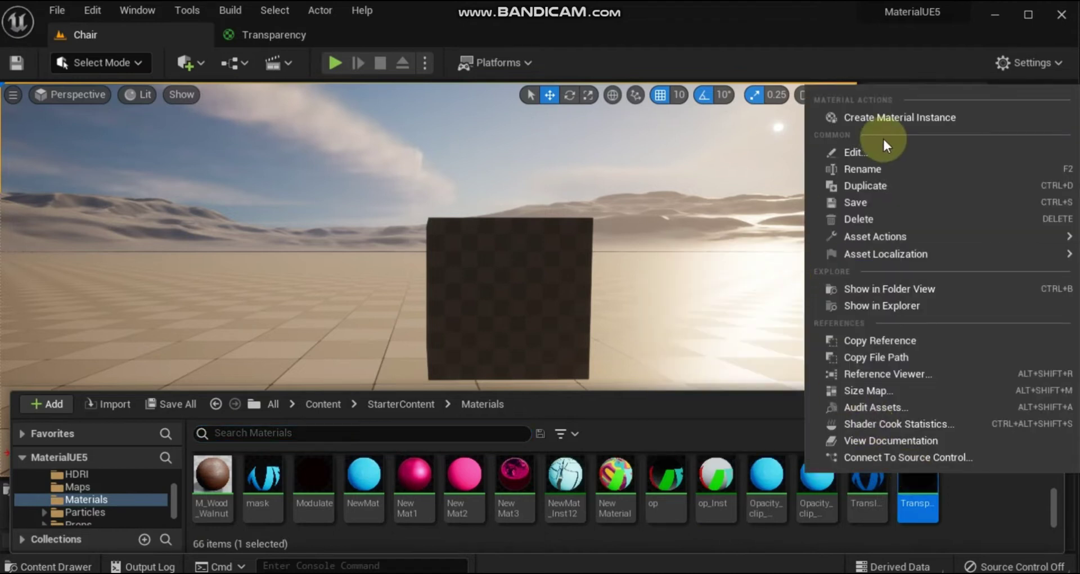
click(887, 117)
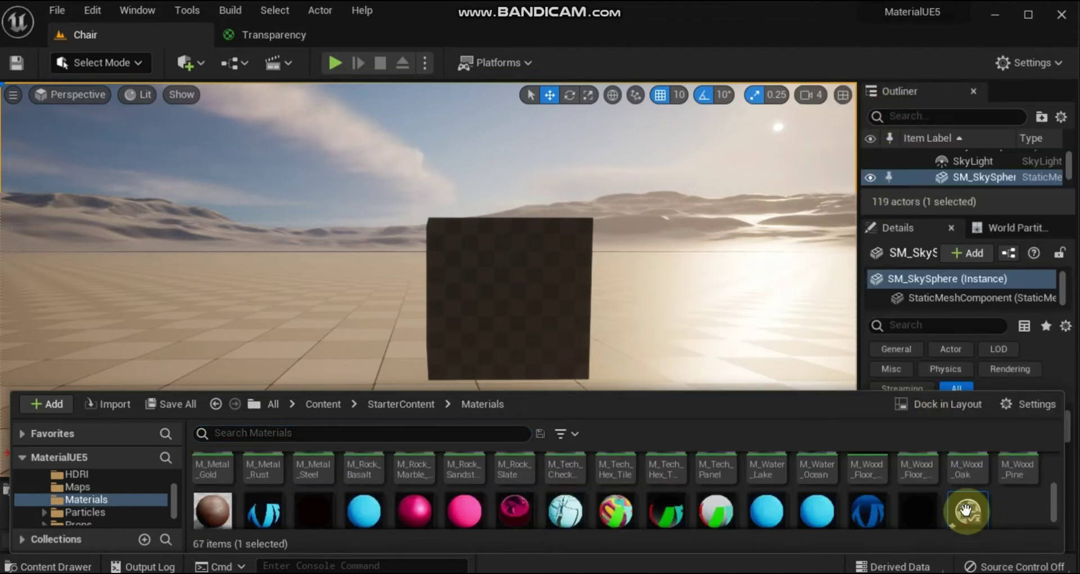
double_click(965, 510)
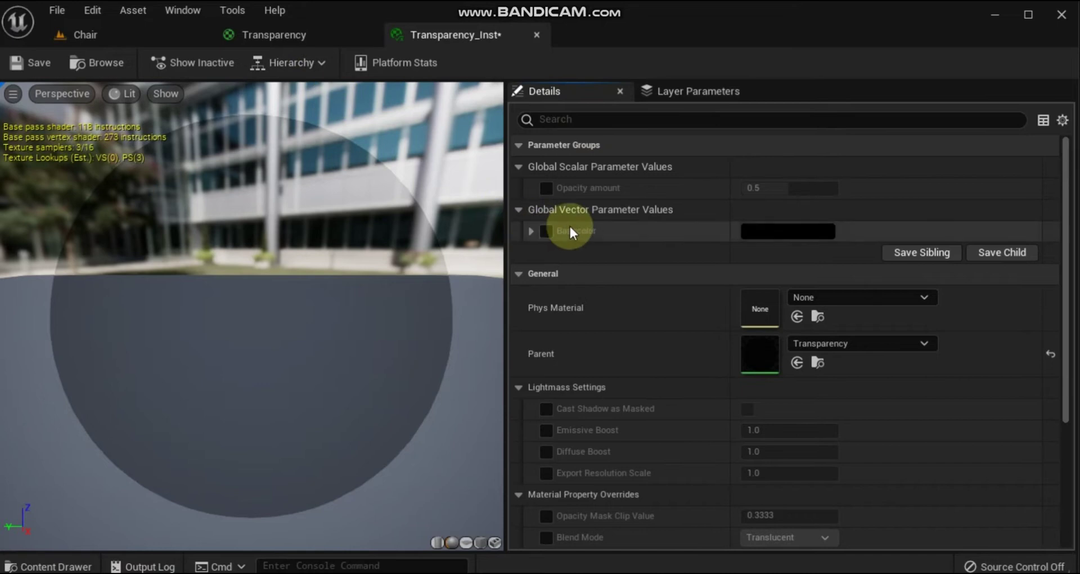
Enable the Opacity amount and Basecolor parameter overrides in the Transparency instance and save it
click(545, 188)
click(546, 231)
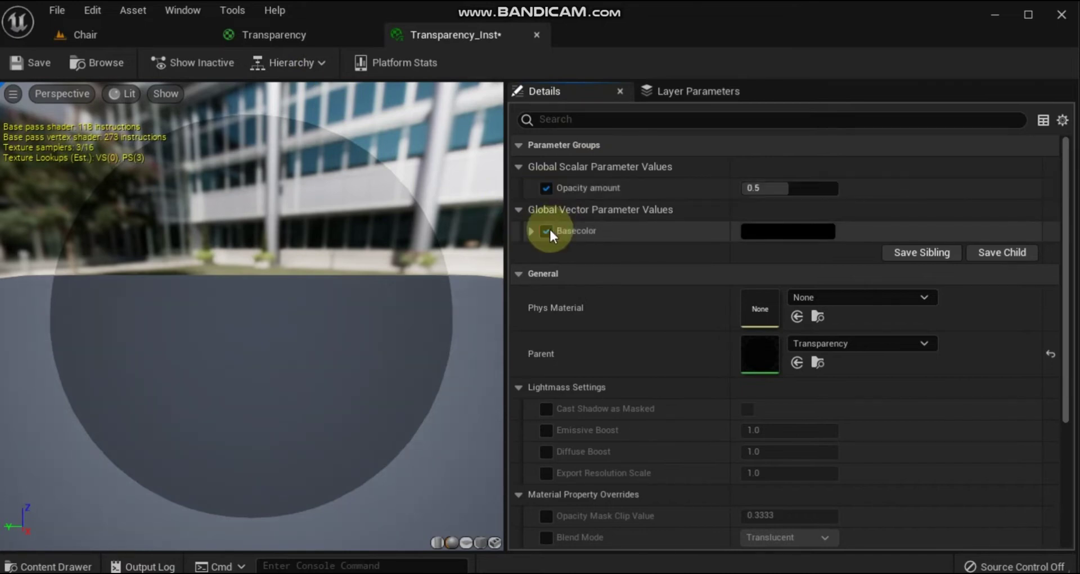
click(53, 60)
Apply the Transparency material instance from the StarterContent Materials folder to the cube in the Chair level
click(73, 35)
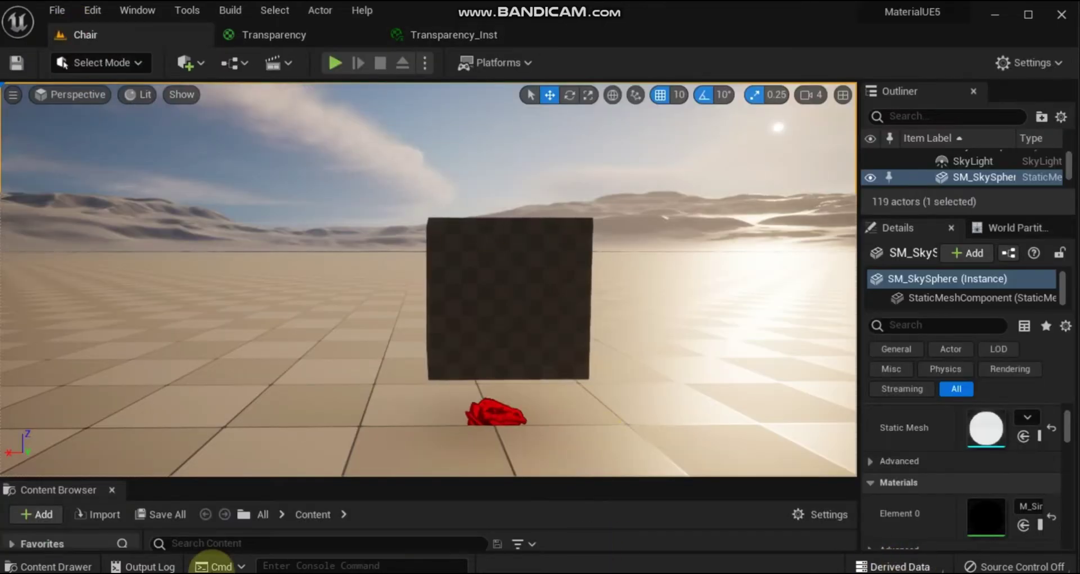
click(51, 567)
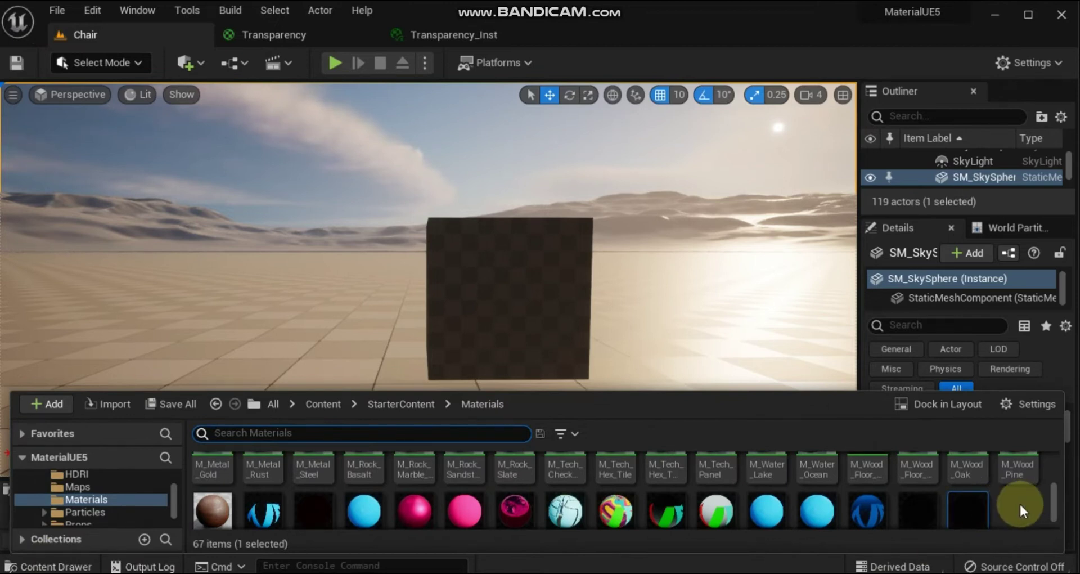
drag(717, 360, 535, 306)
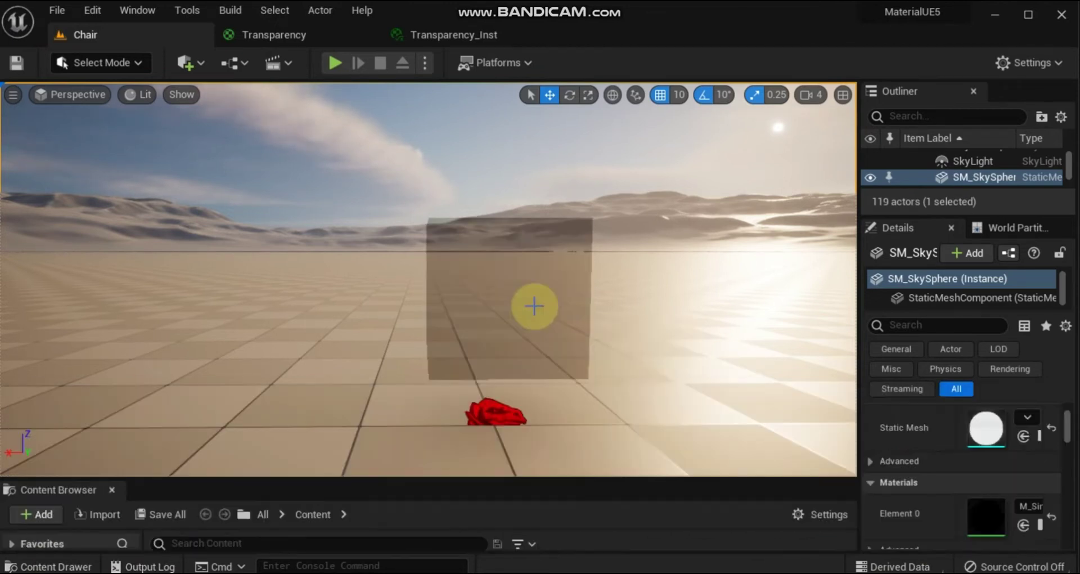
Vary the Opacity amount in the Transparency instance across its range and set it to 0.728
click(434, 36)
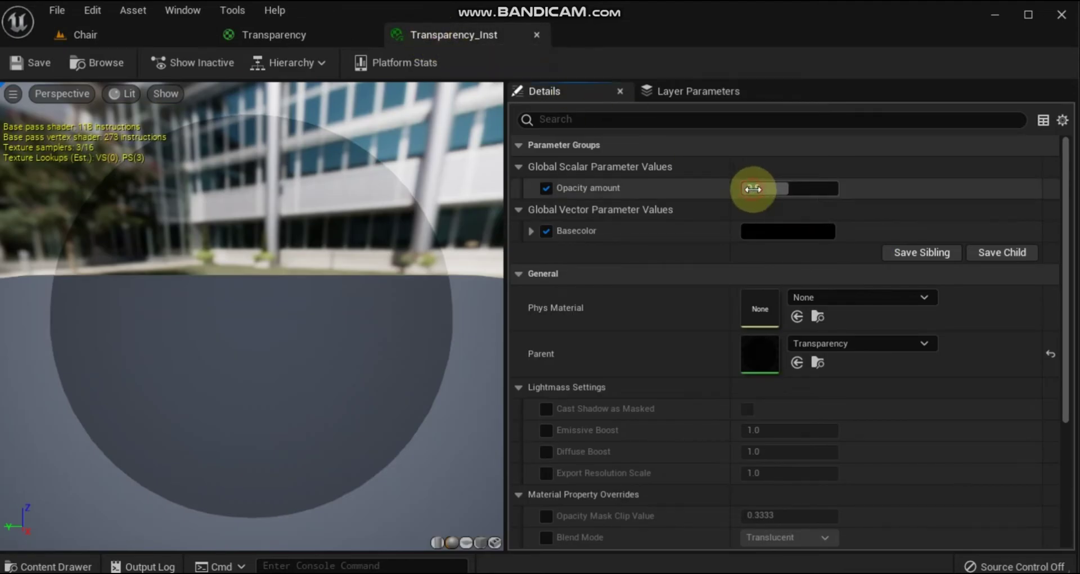
drag(753, 189, 839, 189)
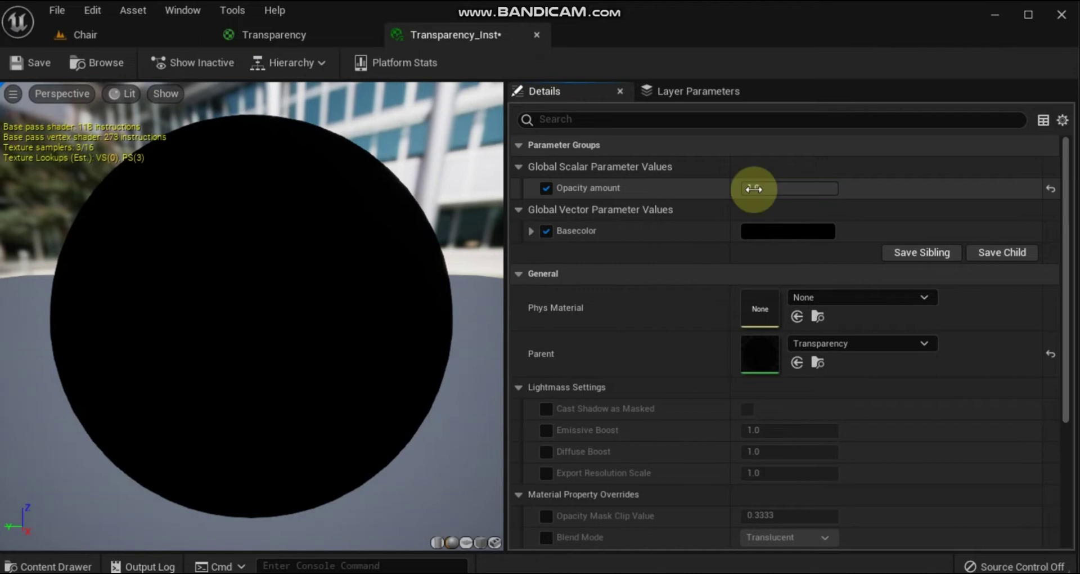
drag(748, 188, 695, 187)
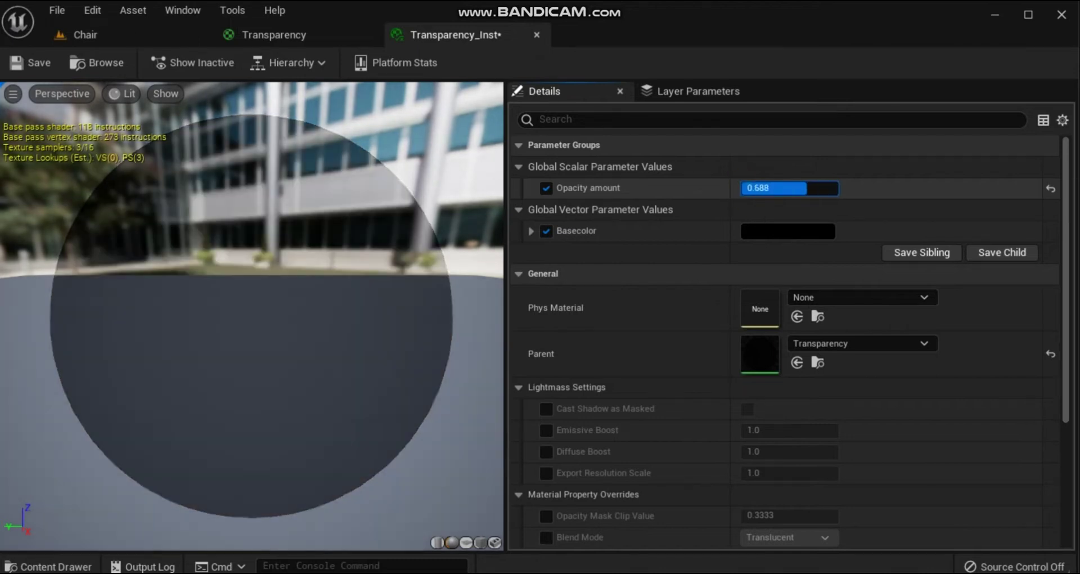
drag(807, 188, 742, 188)
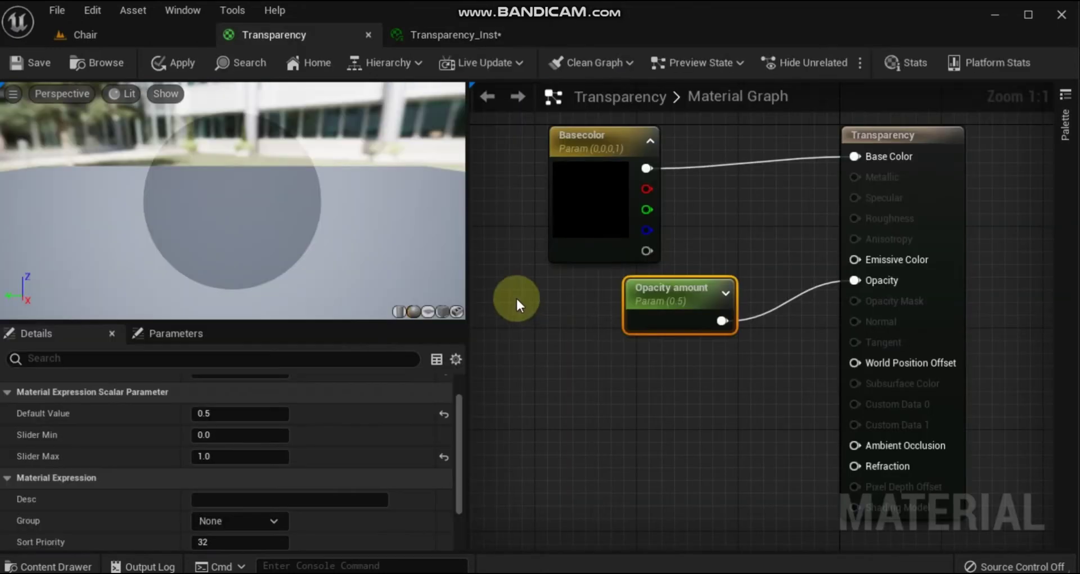
Add a Texture Sample node to the Transparency material graph and convert it to a parameter named Texture
click(491, 300)
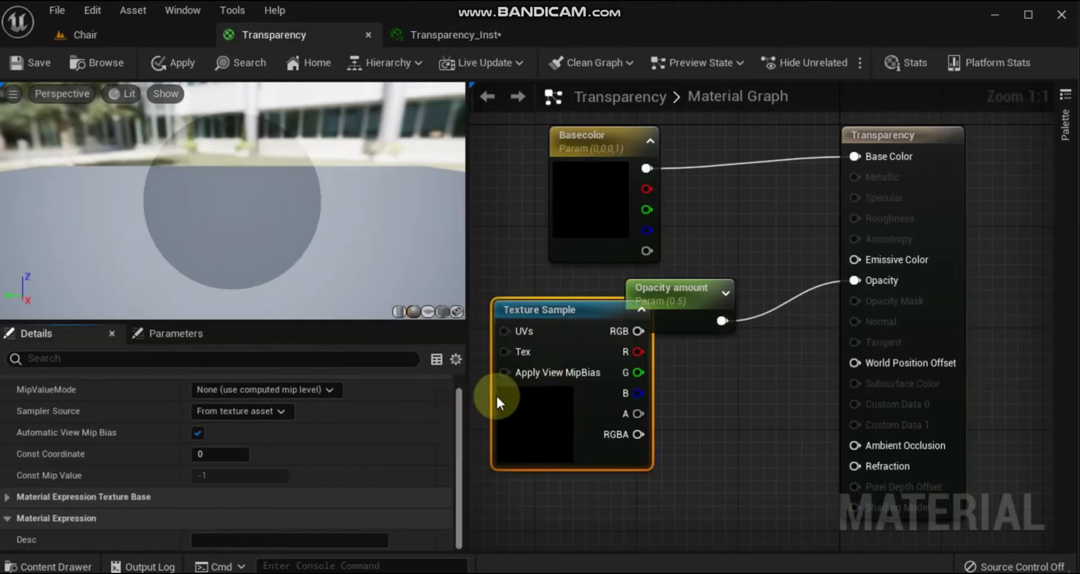
right_click(544, 310)
click(619, 273)
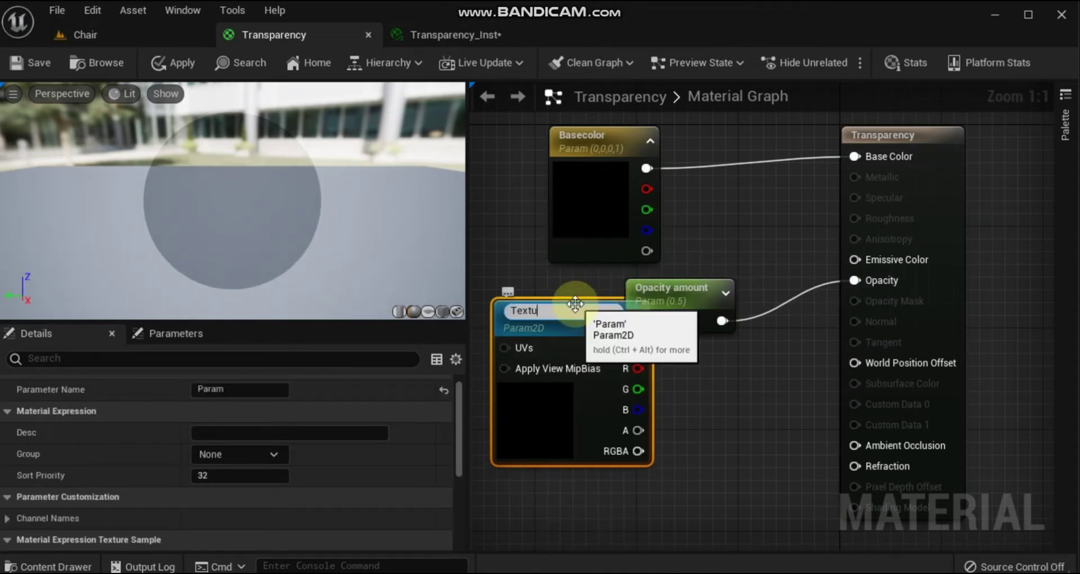
text(Texture)
key(Return)
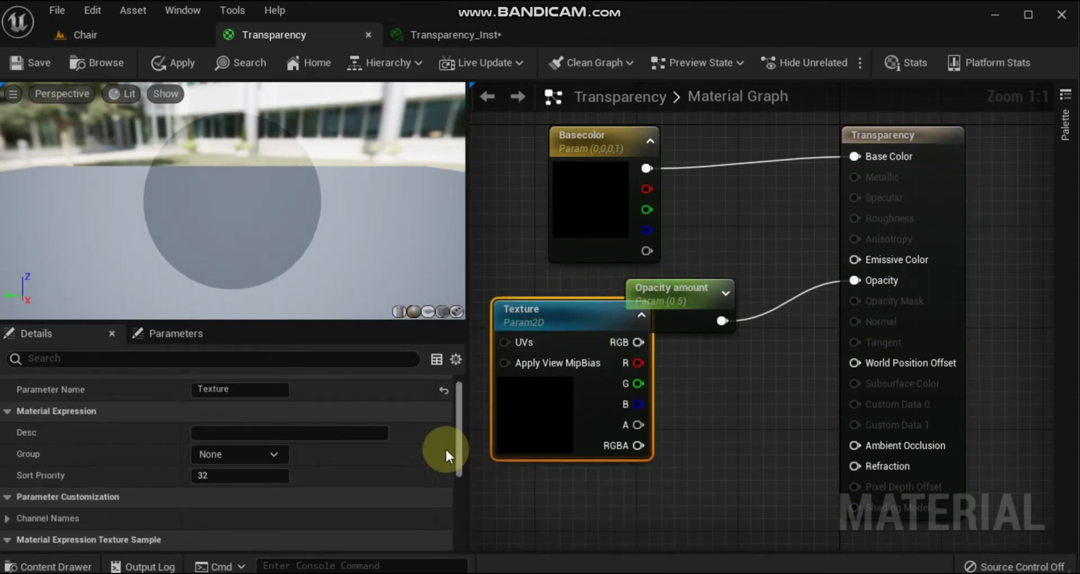
Assign the AIP_BG_color6 texture to the Texture parameter node
scroll(395, 441, down, 6)
click(332, 500)
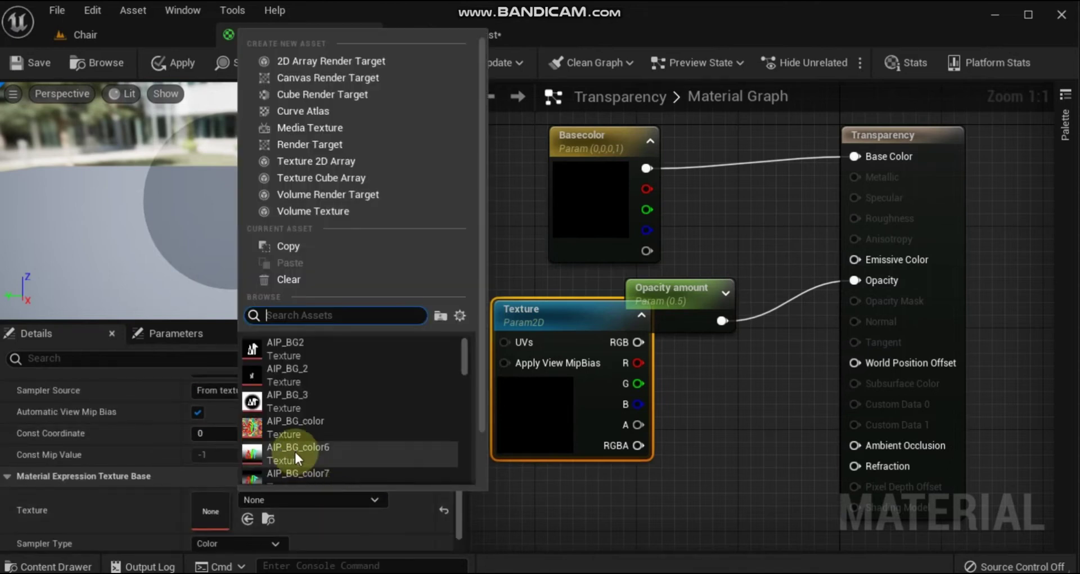
click(250, 450)
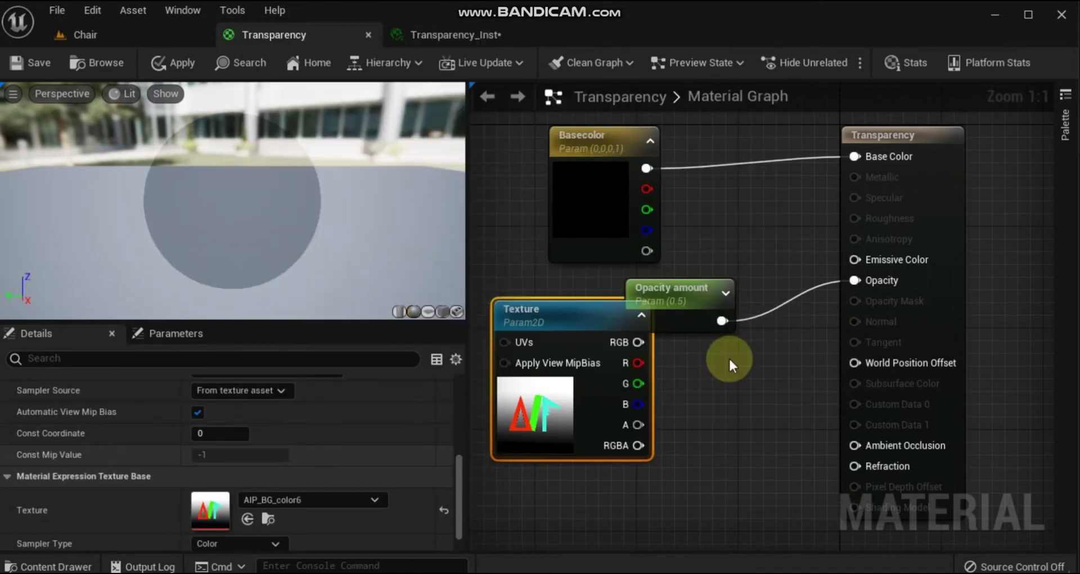
Connect the Texture node's RGB output to Base Color, separate the Texture and Opacity amount nodes, and save the material
drag(638, 342, 856, 157)
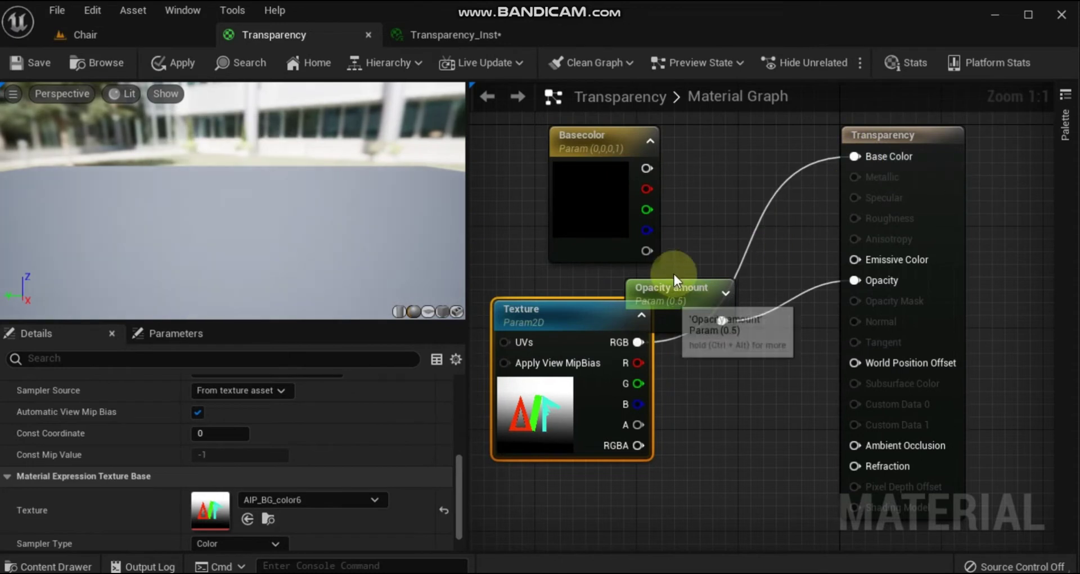
drag(676, 287, 710, 313)
drag(588, 310, 580, 289)
drag(193, 228, 299, 228)
click(31, 64)
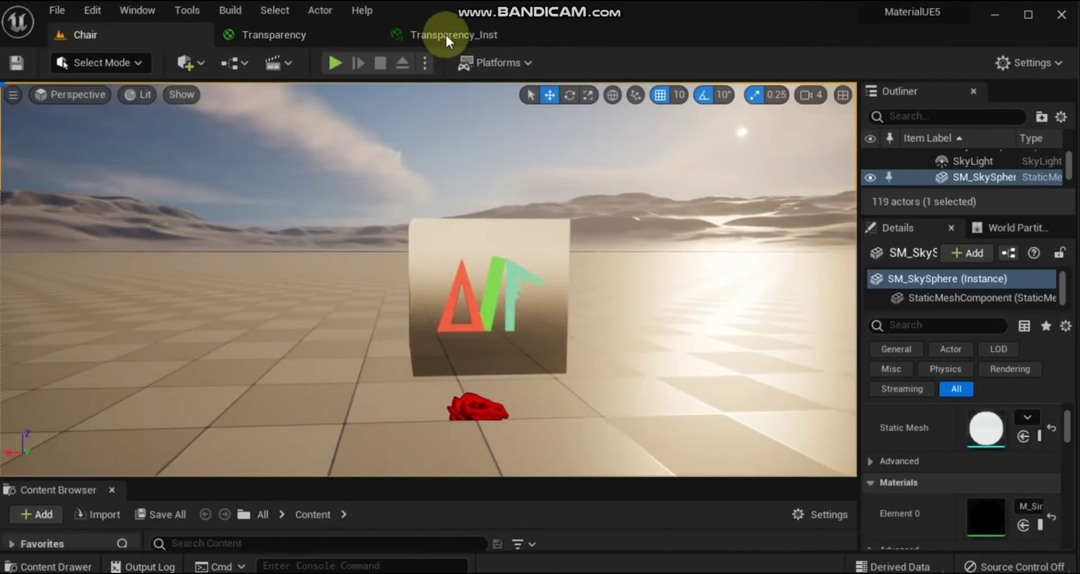
Examine the textured translucent cube from several sides in the Transparency instance preview
click(447, 33)
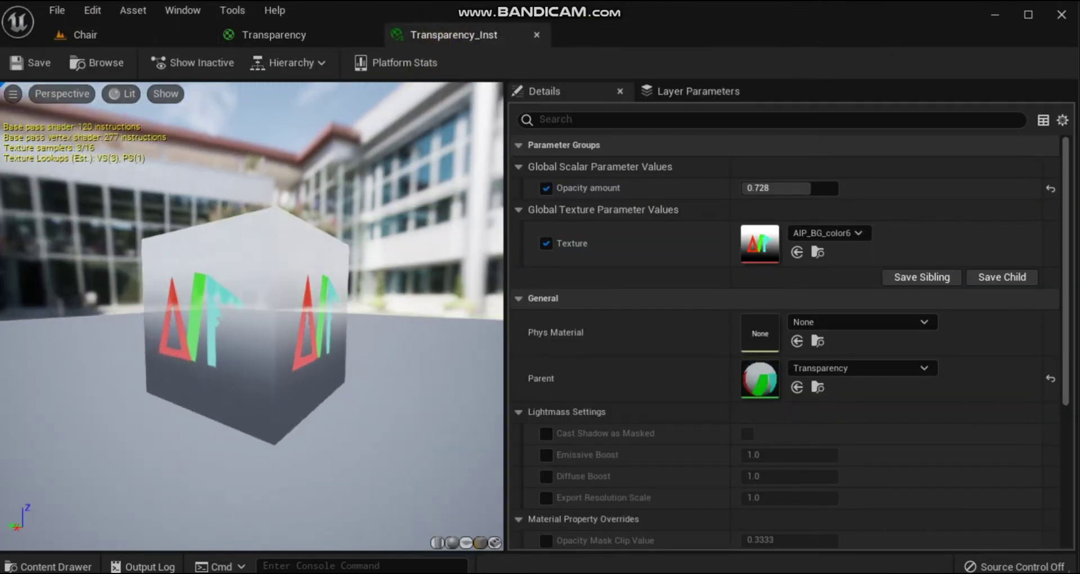
drag(251, 315, 473, 307)
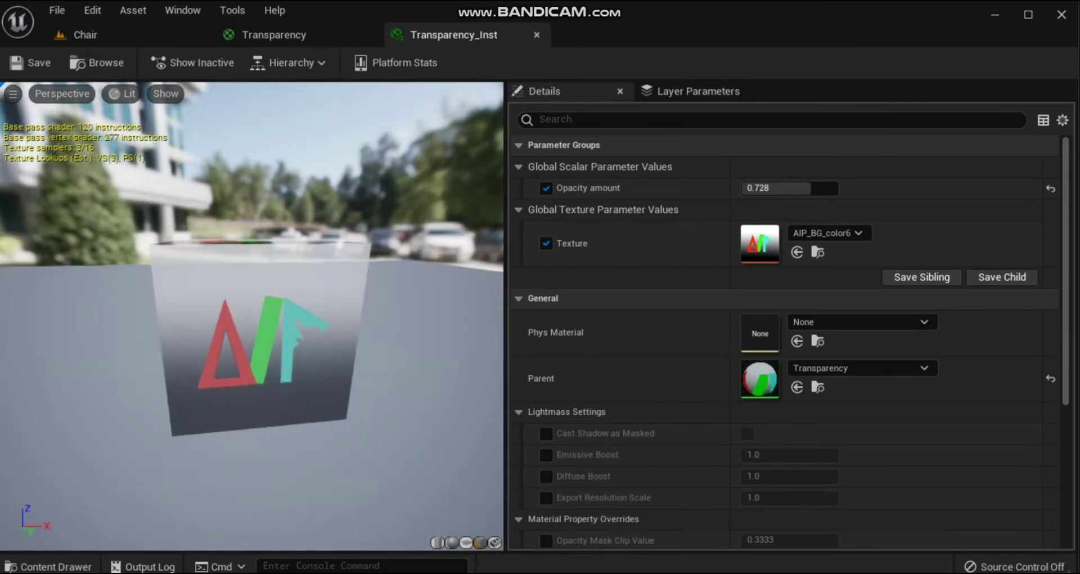
drag(259, 298, 231, 318)
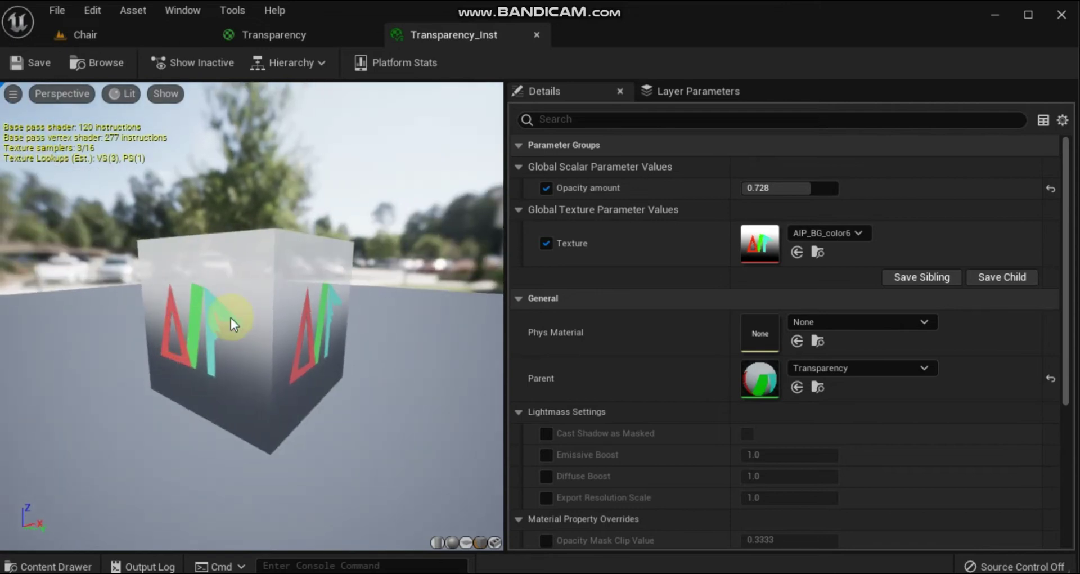
Duplicate the Opacity amount node twice in the Transparency material and place one copy near the Base Color input
click(255, 35)
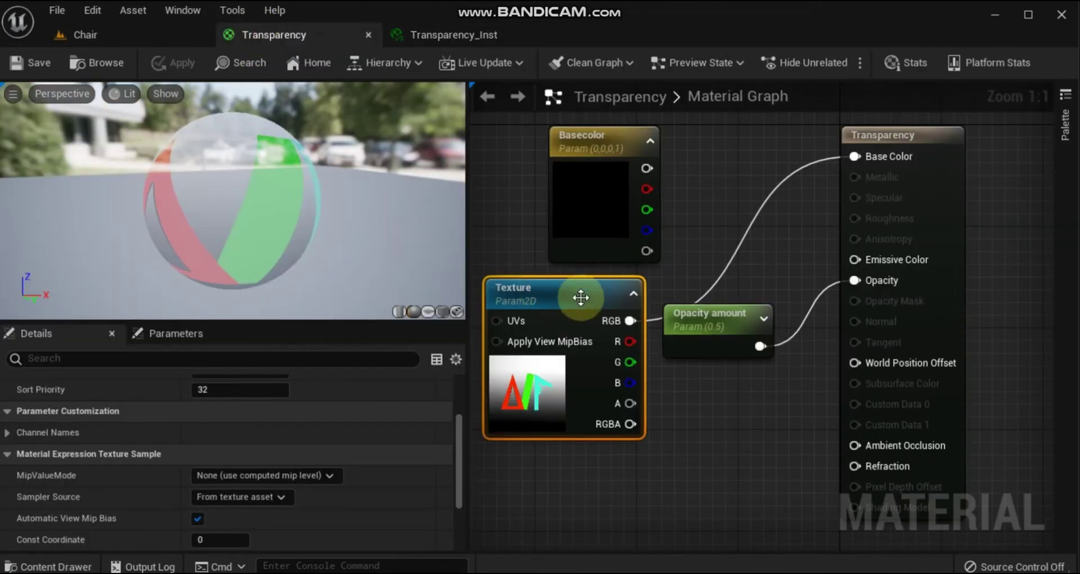
drag(574, 281, 574, 269)
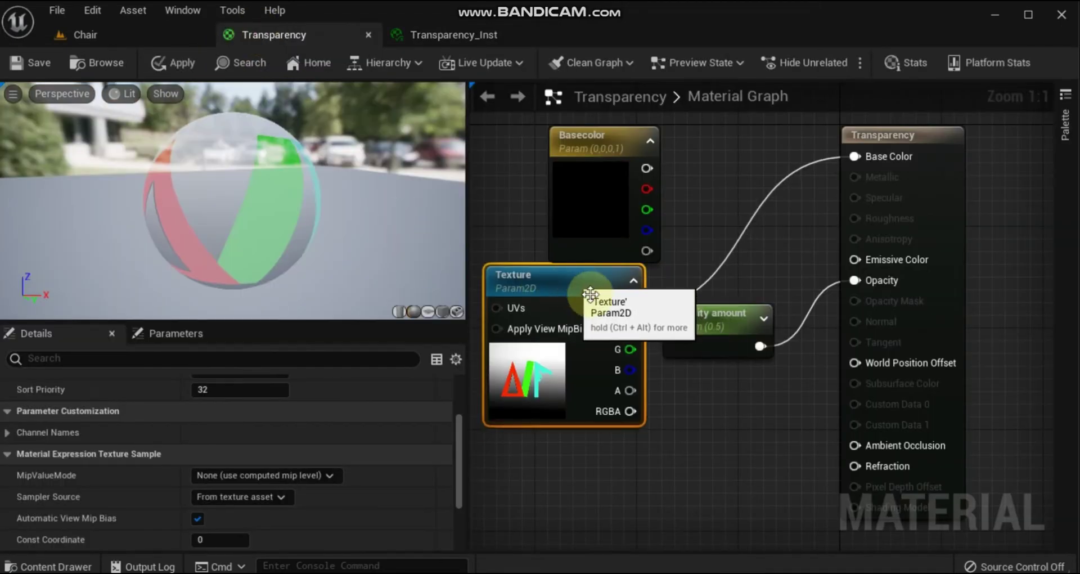
click(709, 322)
key(ctrl+d)
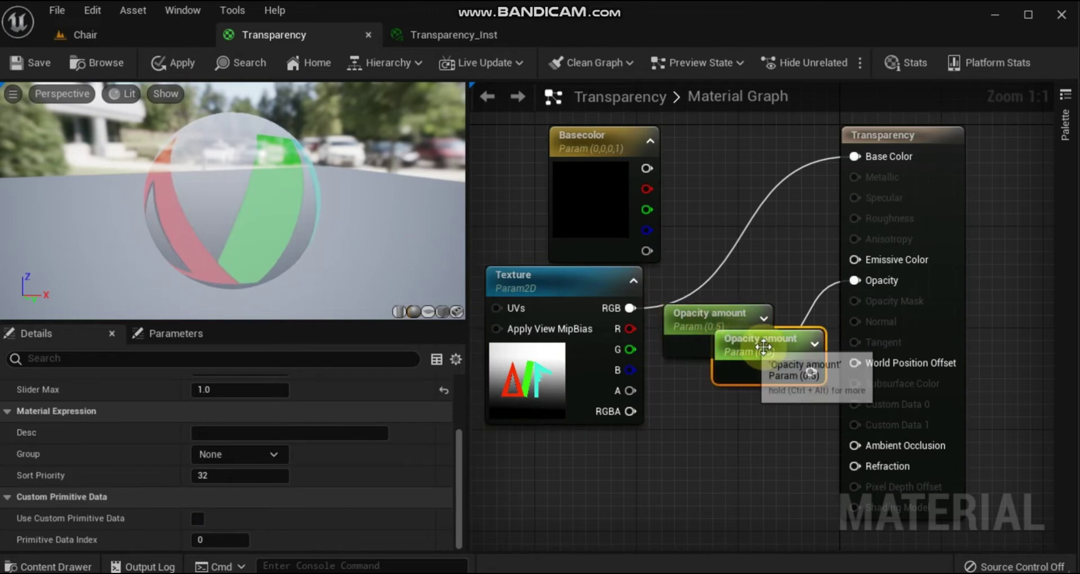
key(ctrl+d)
drag(779, 350, 744, 191)
Arrange the graph with Texture above Basecolor and the three Opacity amount nodes stacked in a column beside them
drag(566, 283, 503, 130)
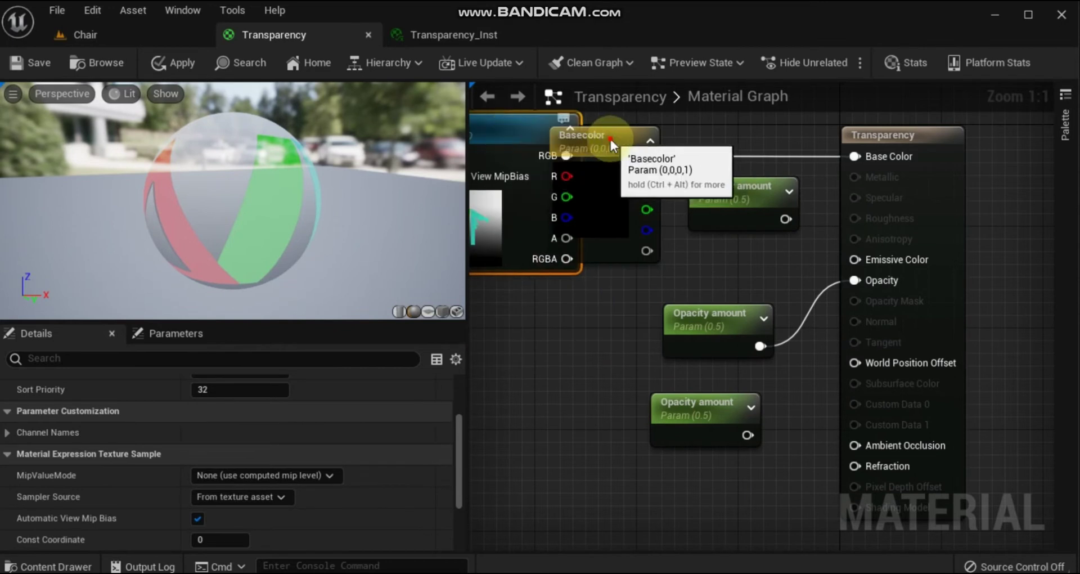
drag(609, 140, 533, 305)
drag(706, 318, 681, 316)
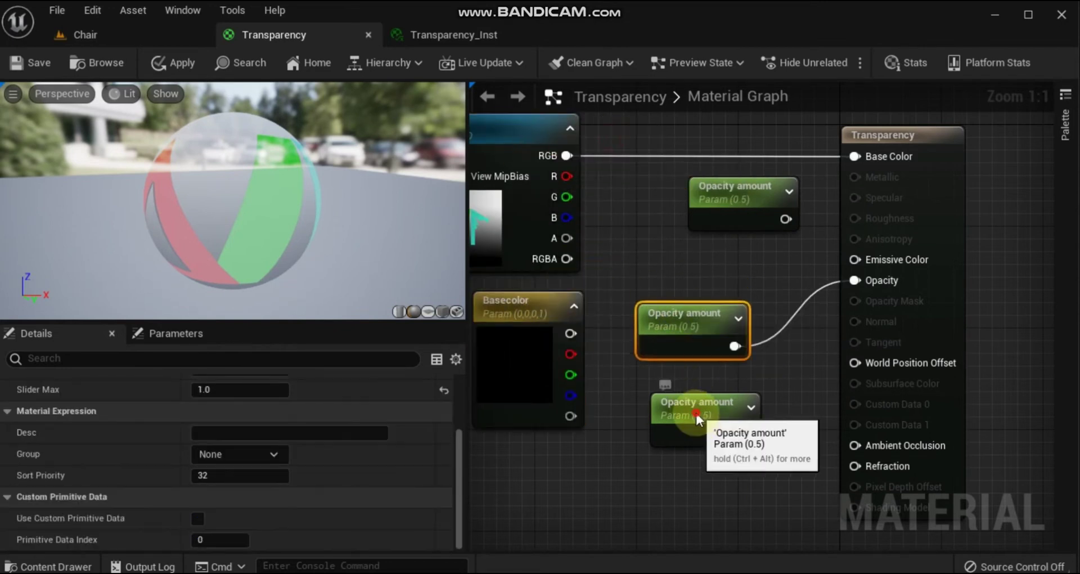
drag(695, 411, 682, 258)
drag(737, 187, 686, 173)
Rename the uppermost Opacity amount copy as Metalic
right_click(685, 174)
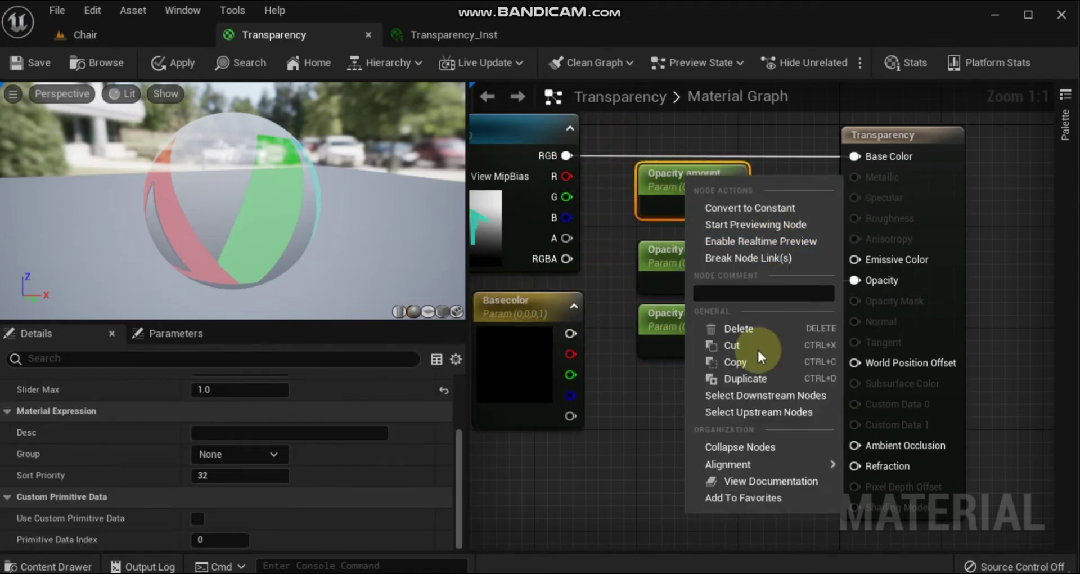
click(715, 358)
click(674, 178)
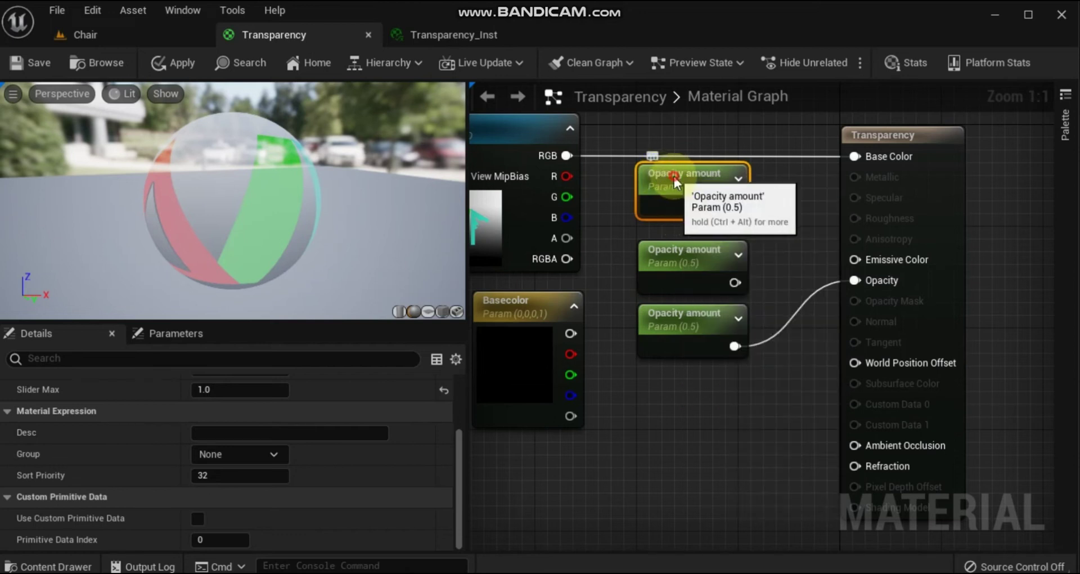
double_click(696, 175)
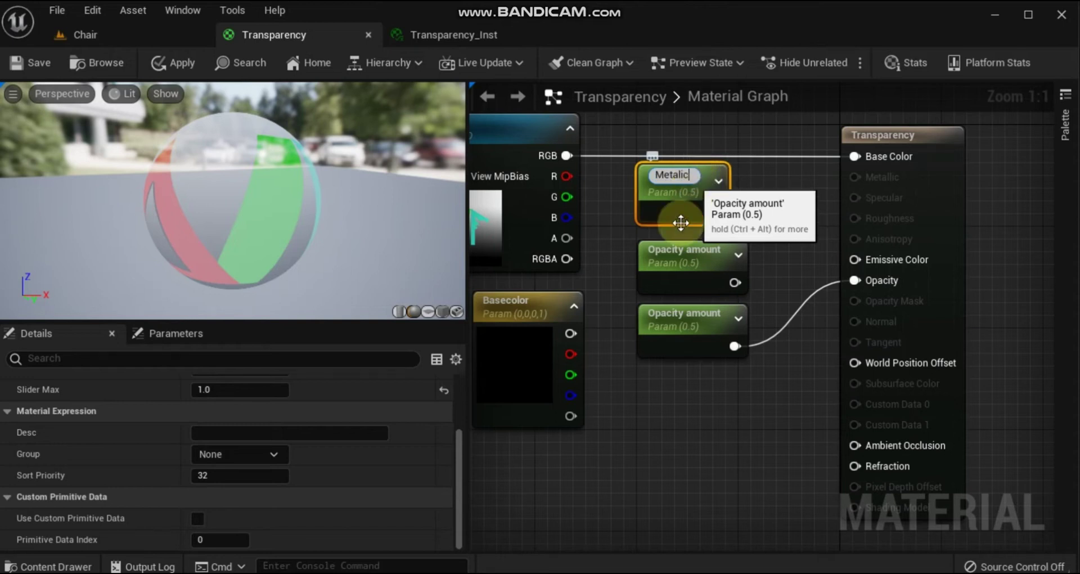
Rename the middle Opacity amount copy as Roughness and move the original Opacity amount node slightly lower
click(683, 249)
double_click(683, 249)
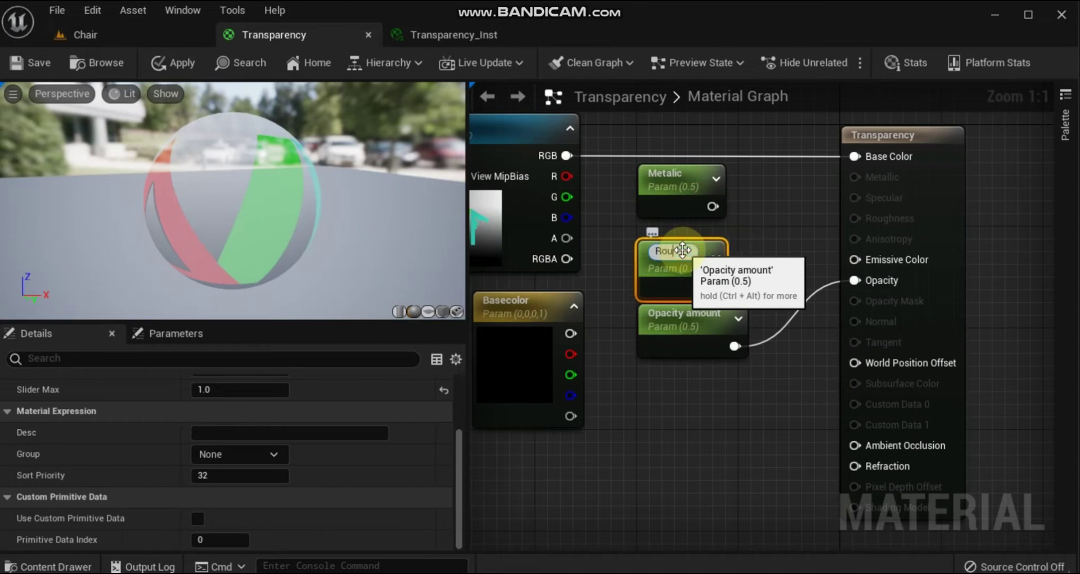
text(Roughness)
click(639, 373)
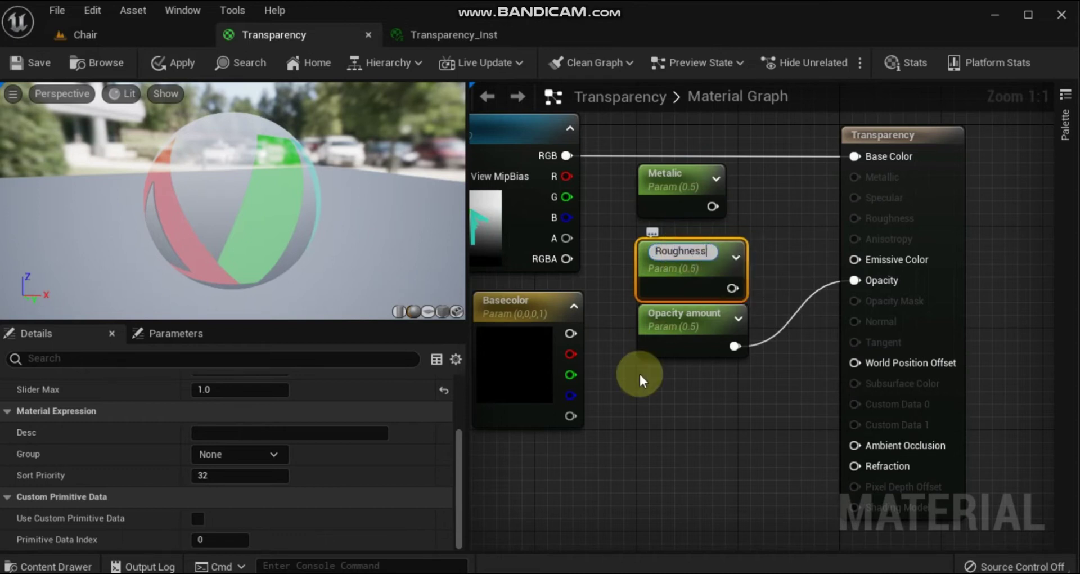
drag(677, 329, 674, 341)
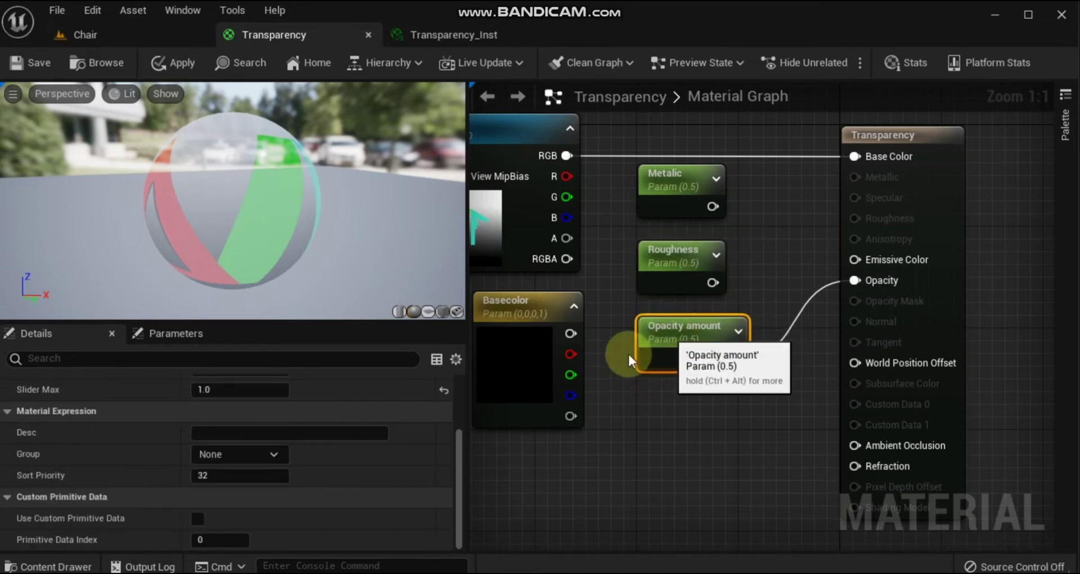
Set the Transparency material's translucency Lighting Mode to Surface ForwardShading
click(923, 137)
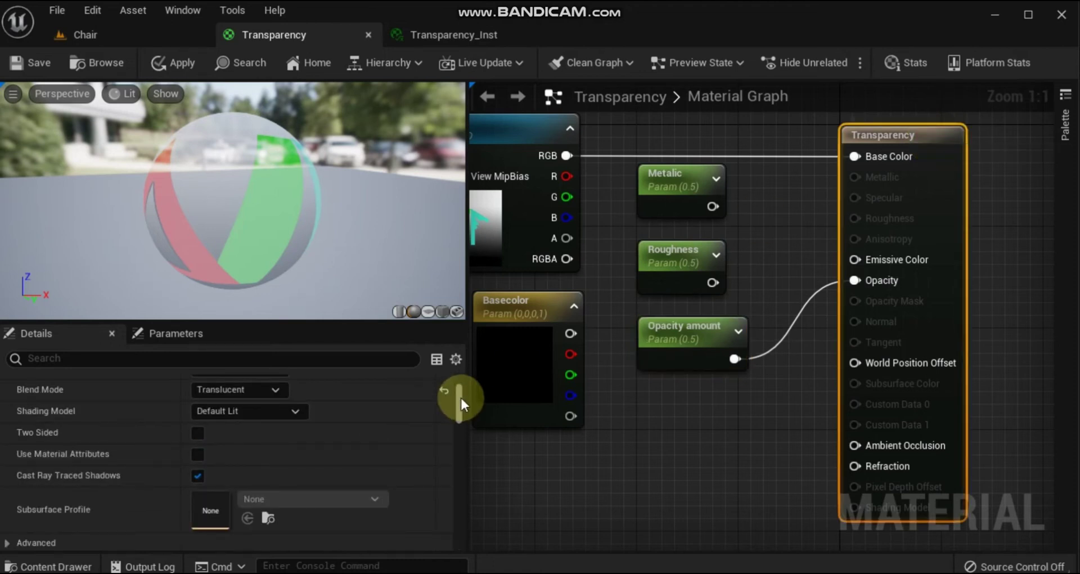
mouse_move(460, 396)
mouse_down()
mouse_move(454, 423)
mouse_move(452, 413)
mouse_up()
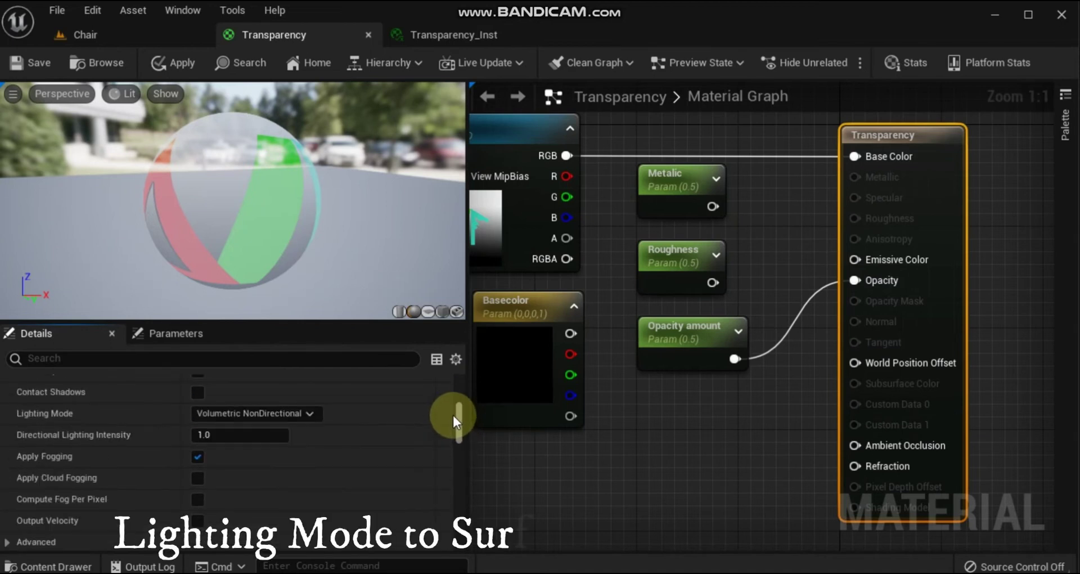
click(310, 414)
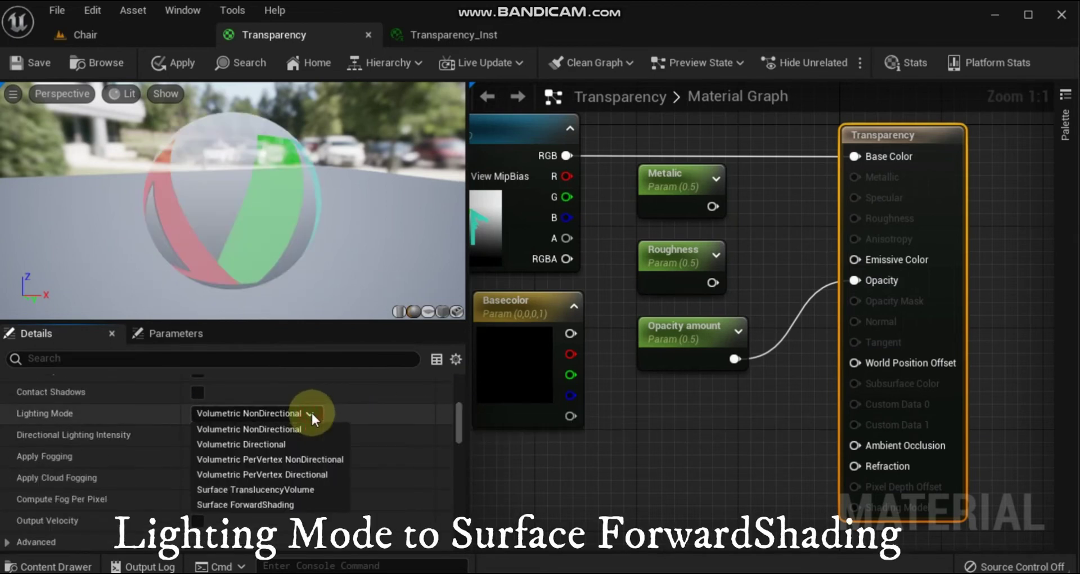
click(263, 504)
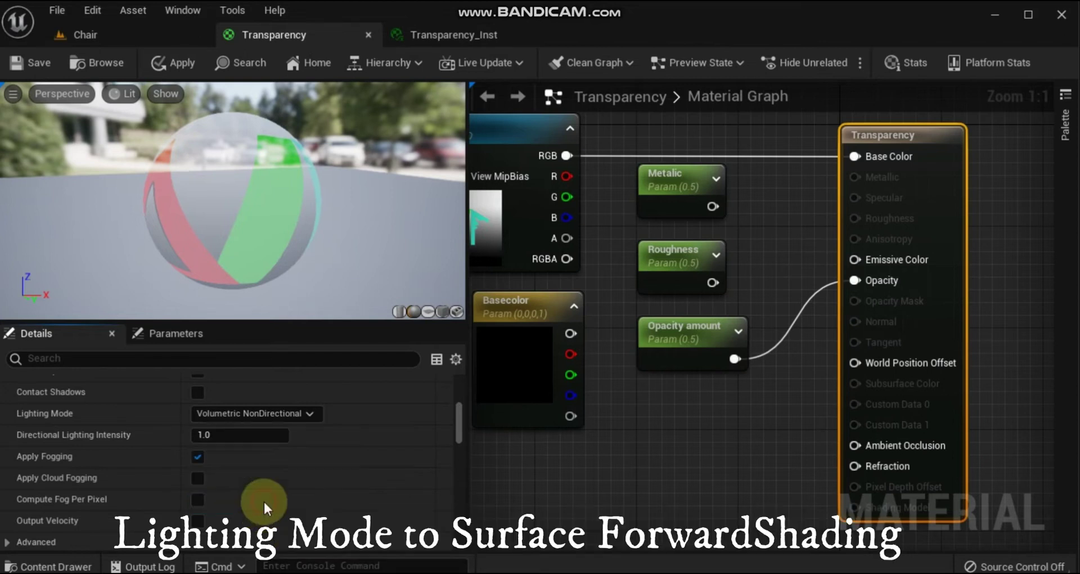
Connect Metalic to the Metallic input and Roughness to the Roughness input, and save the material
drag(713, 207, 855, 180)
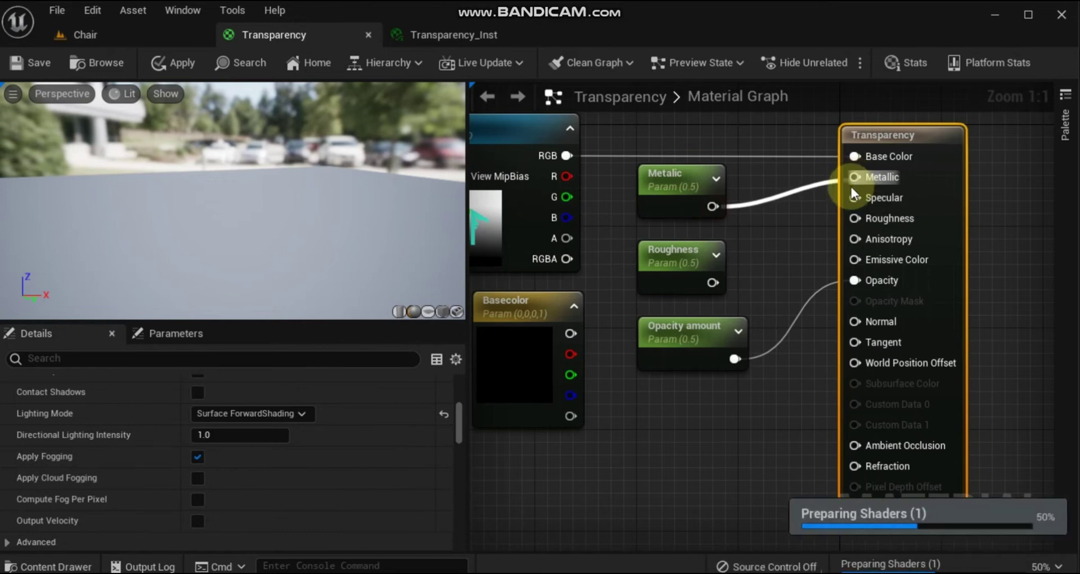
drag(713, 282, 860, 219)
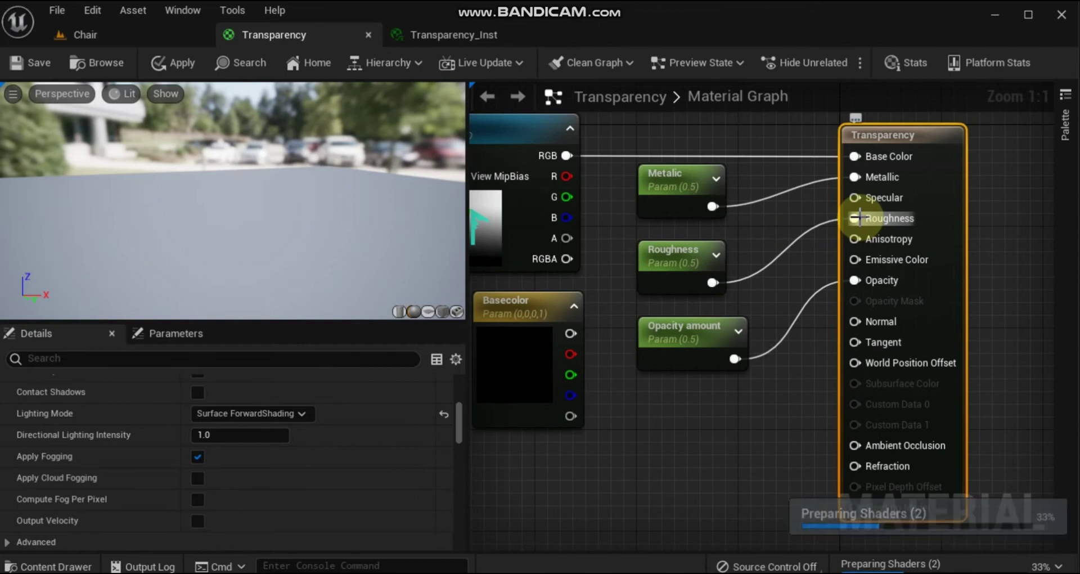
click(22, 61)
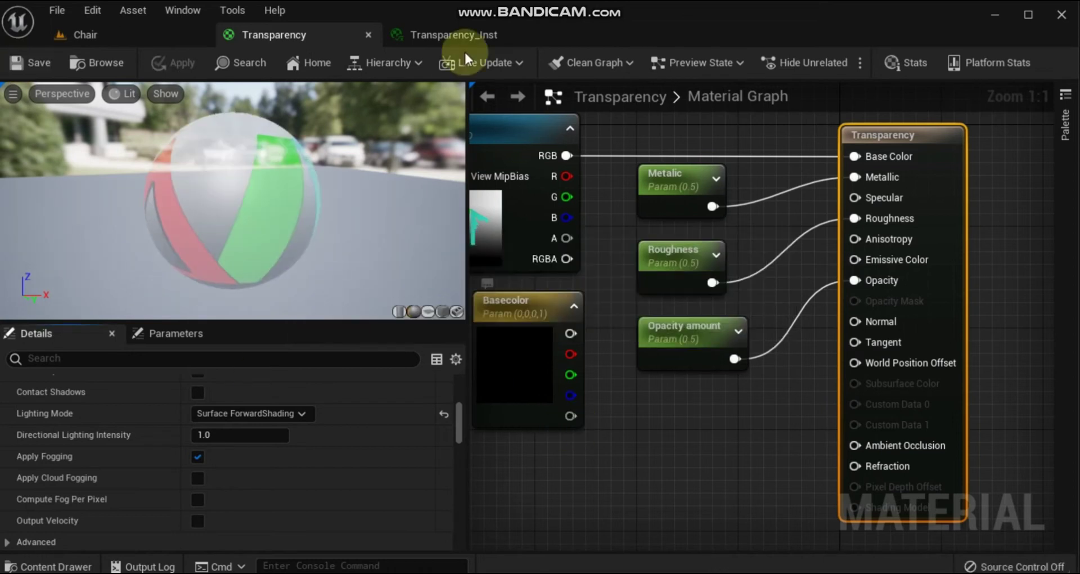
Enable the Metalic and Roughness parameter overrides in the Transparency_Inst material instance
click(445, 33)
click(546, 188)
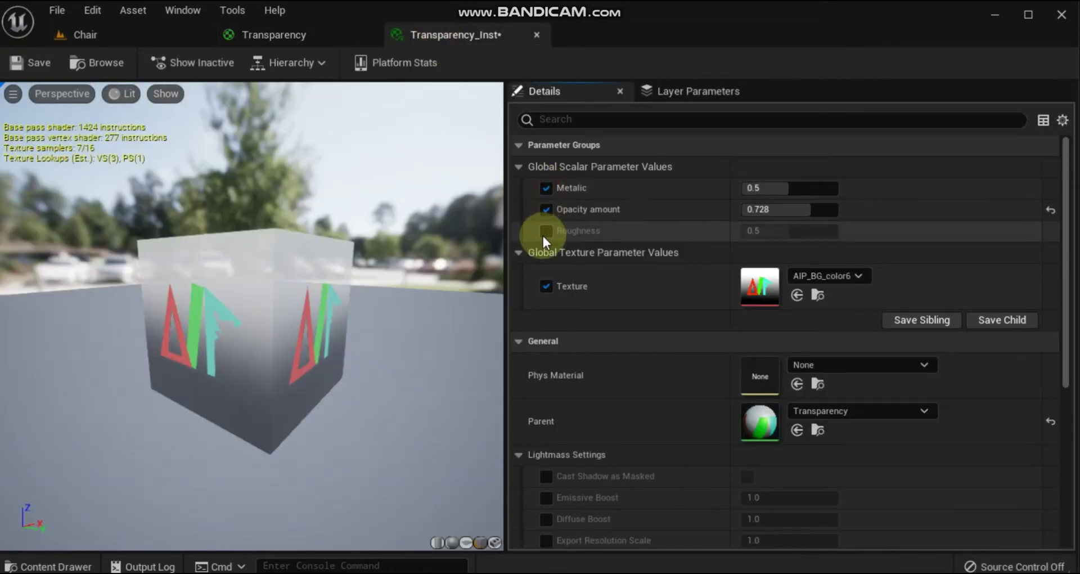
click(543, 232)
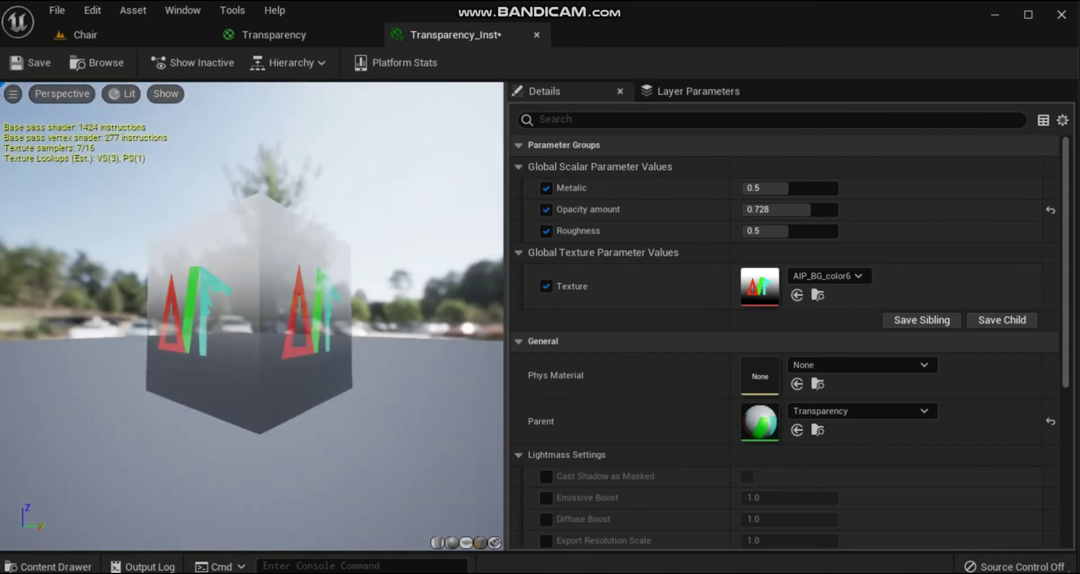
click(274, 35)
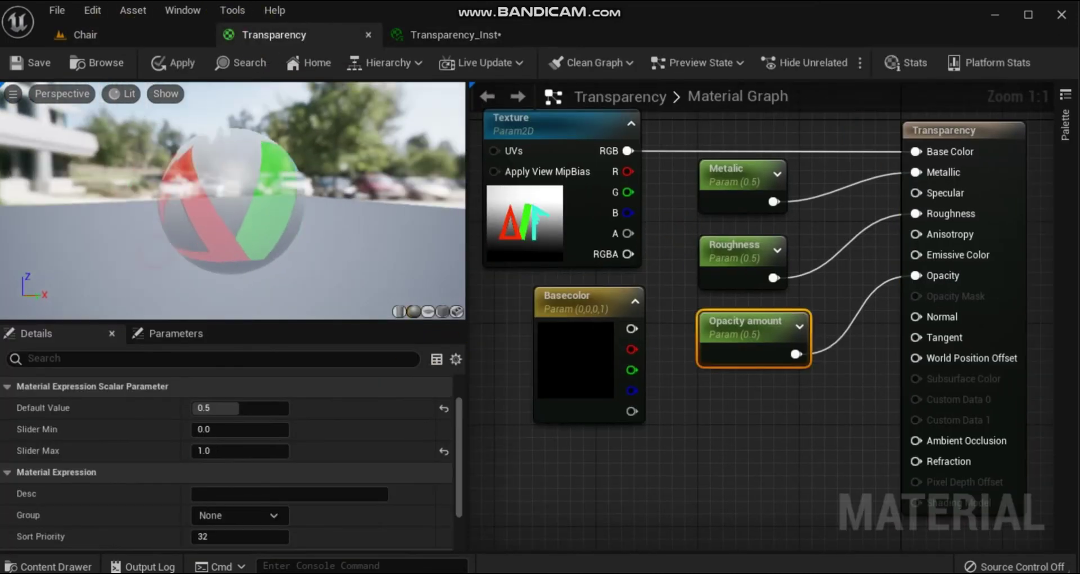
drag(232, 201, 281, 208)
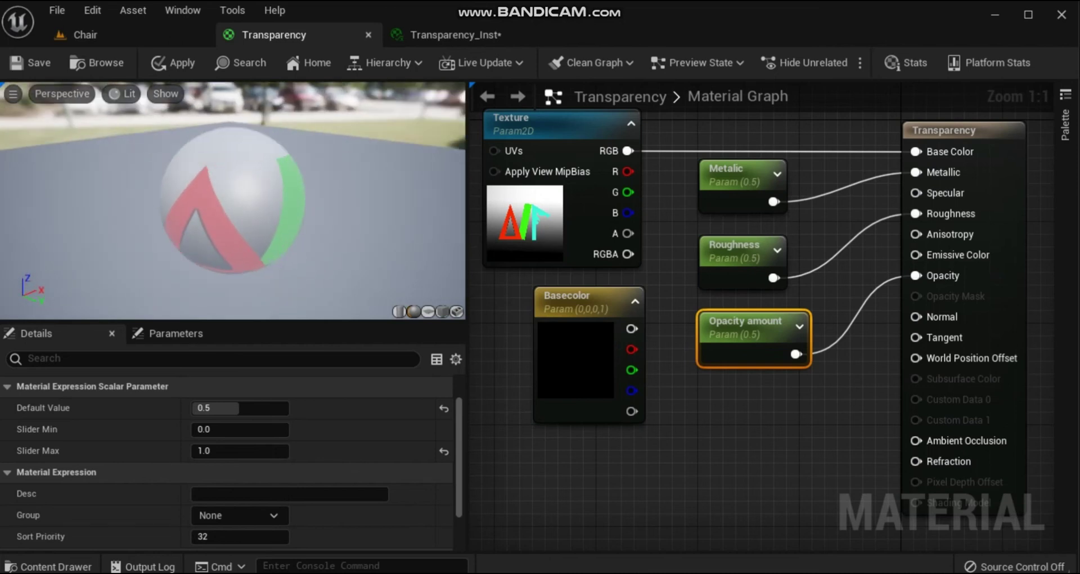
Set Metalic to 1 and Roughness to 0 in Transparency_Inst and view the preview cube from different angles
click(450, 34)
drag(352, 327, 309, 327)
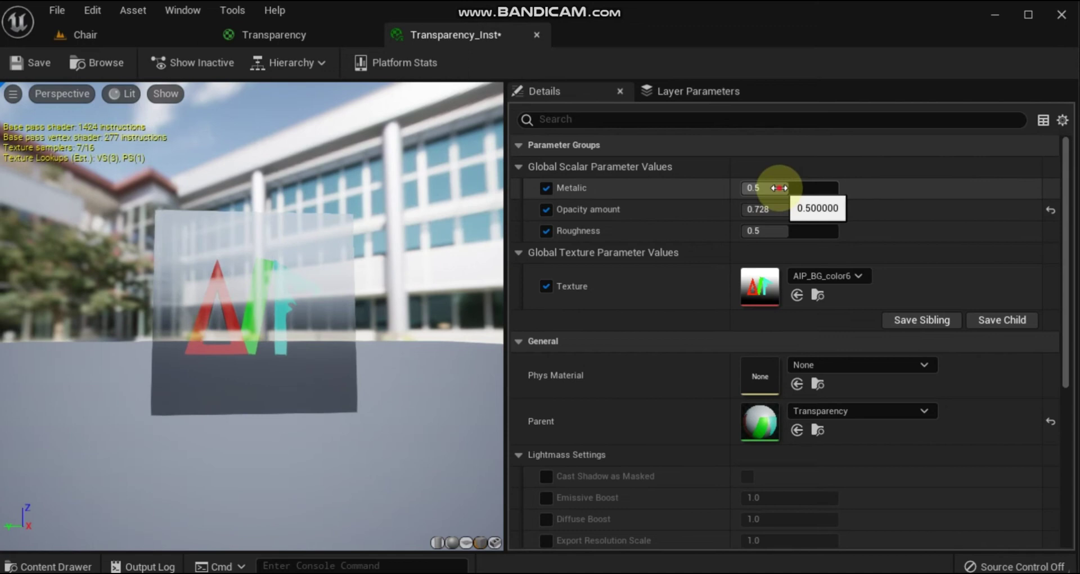
text(1)
click(765, 231)
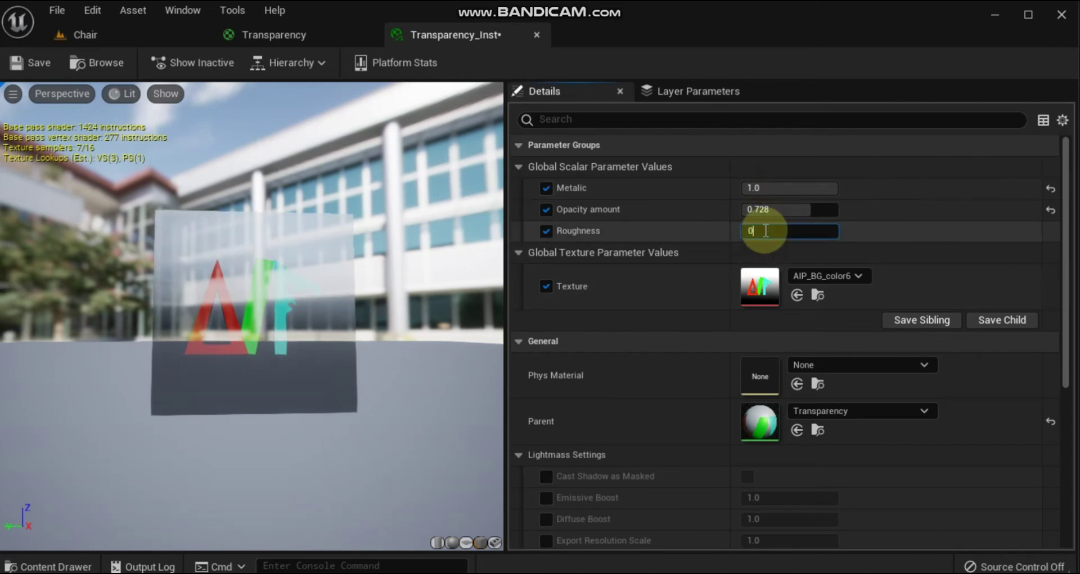
text(0)
click(904, 211)
drag(302, 333, 225, 304)
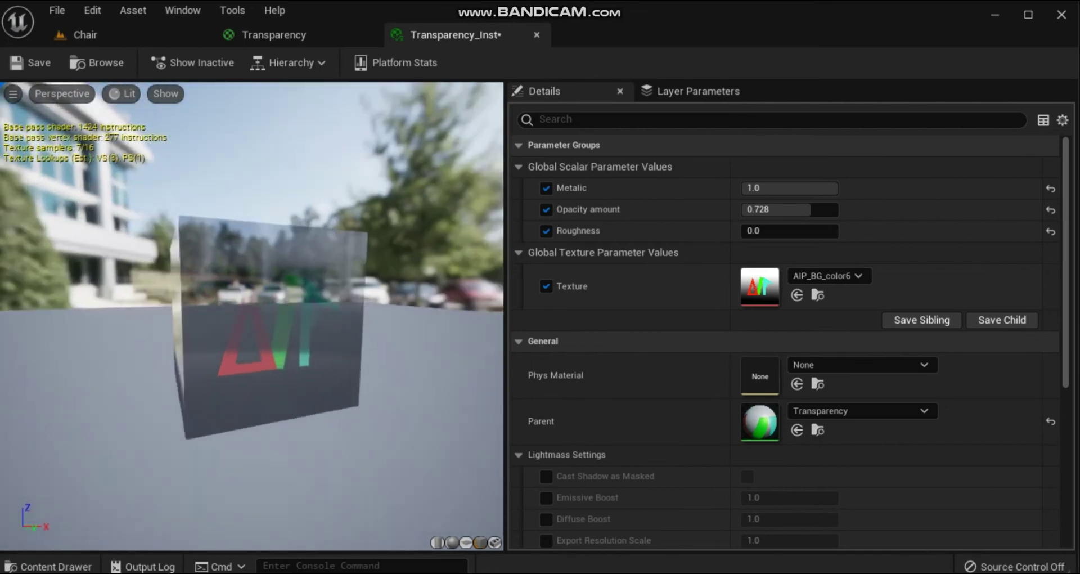
drag(361, 289, 315, 278)
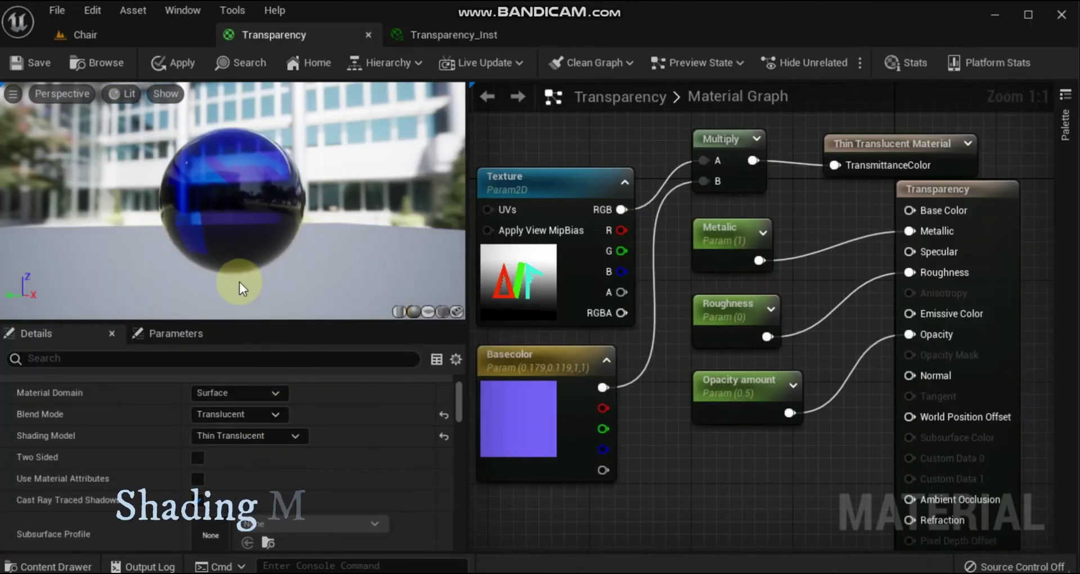
Examine the Thin Translucent material's preview from several angles, first on the sphere and with the preview mesh switched to a cube
mouse_move(231, 279)
mouse_down()
mouse_move(287, 293)
mouse_move(253, 186)
mouse_move(236, 191)
mouse_move(225, 236)
mouse_move(242, 281)
mouse_move(282, 225)
mouse_move(309, 222)
mouse_up()
drag(360, 276, 406, 275)
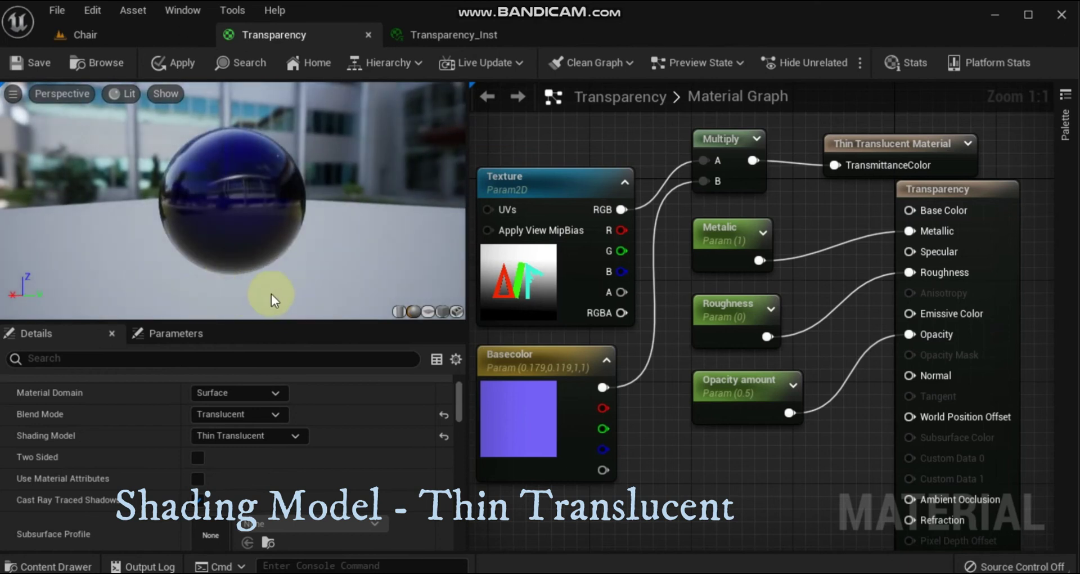
click(443, 311)
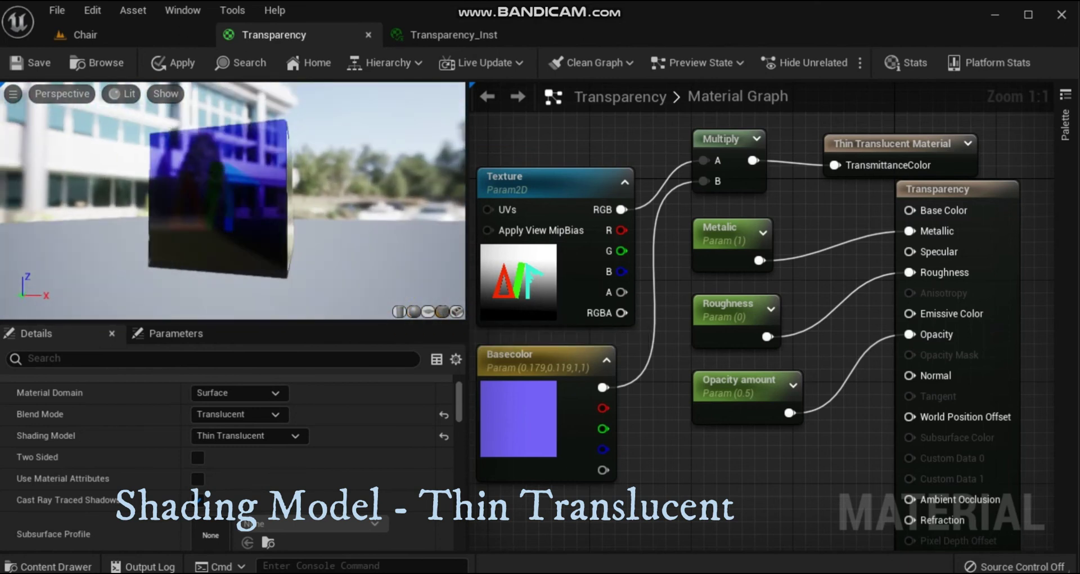
drag(315, 200, 152, 211)
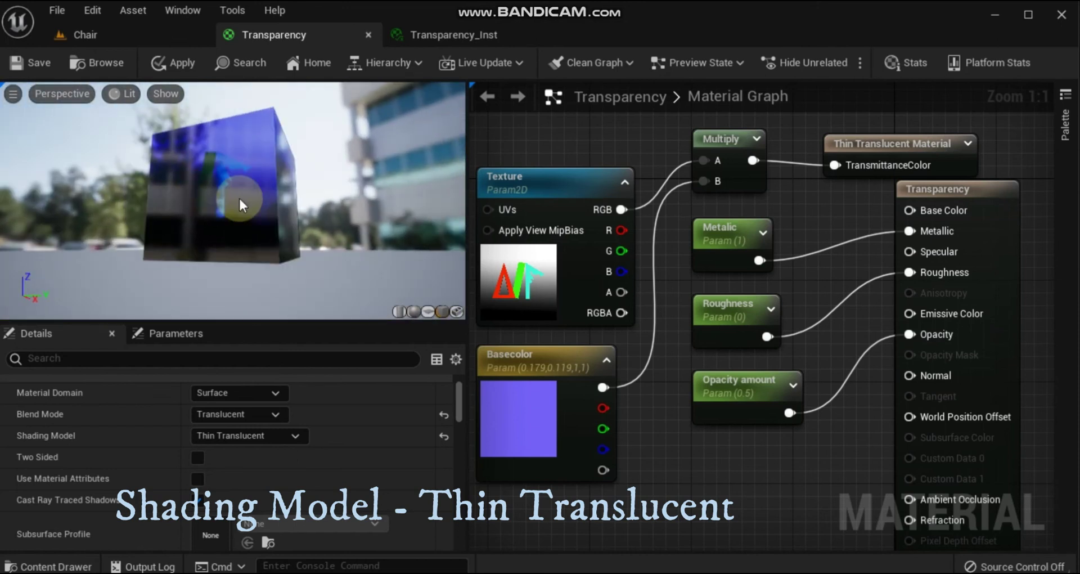
Save the Transparency material and enable the Basecolor parameter override in Transparency_Inst
click(24, 60)
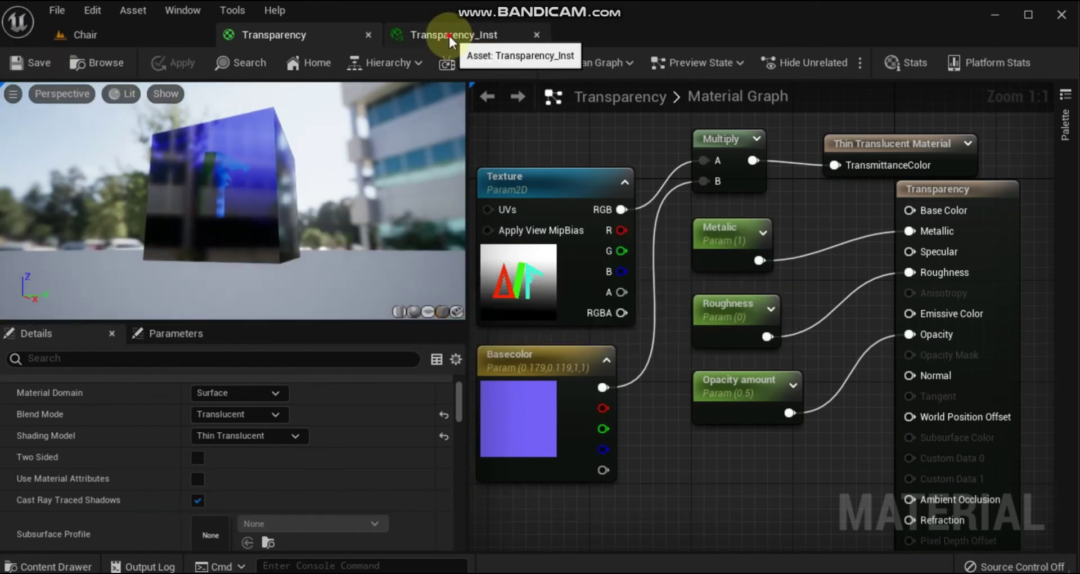
click(445, 33)
click(546, 341)
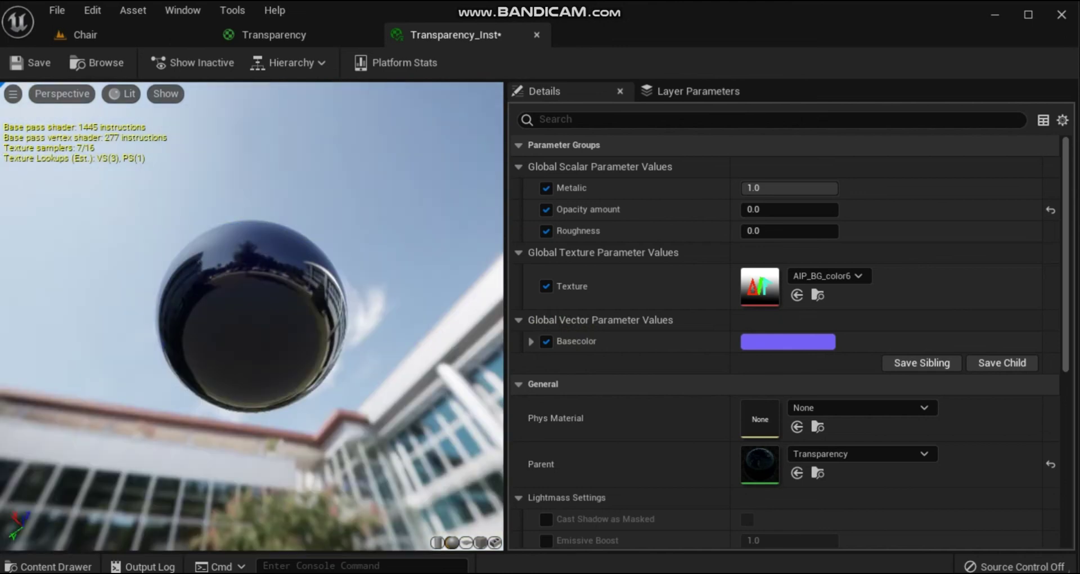